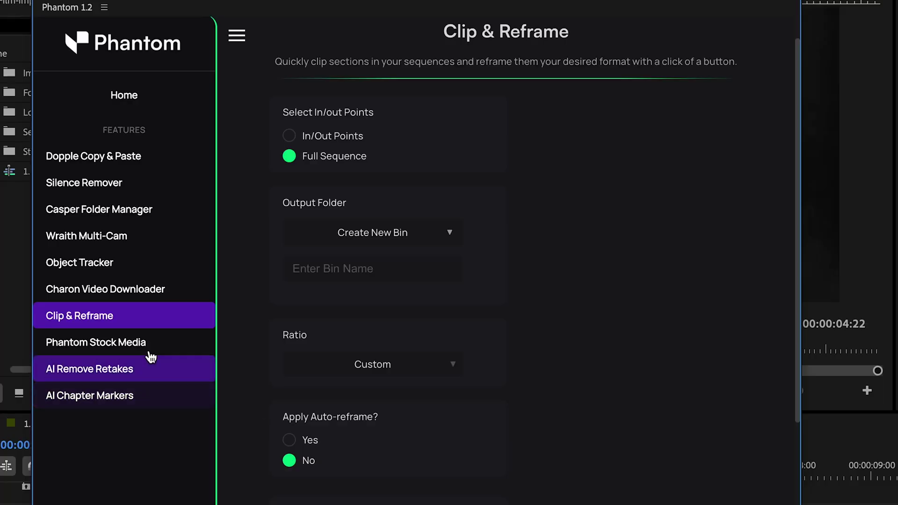
Search Phantom Stock Media's Giphy for 'ghost' and download the Oh No Halloween Sticker.
click(351, 237)
text(ghost)
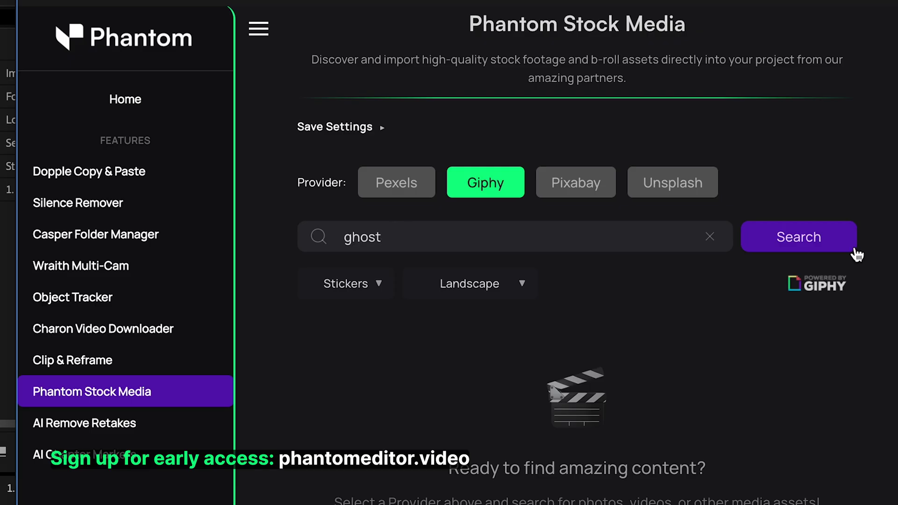
click(802, 247)
scroll(754, 388, down, 7)
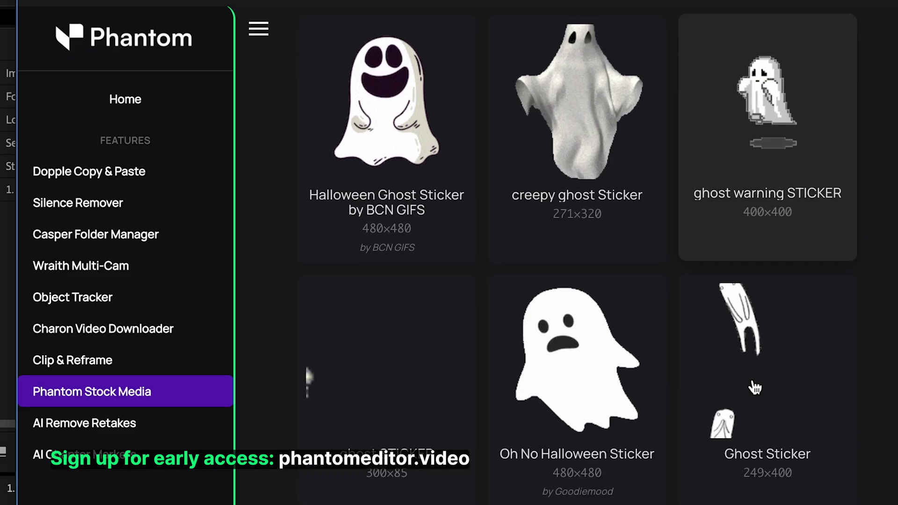
click(545, 394)
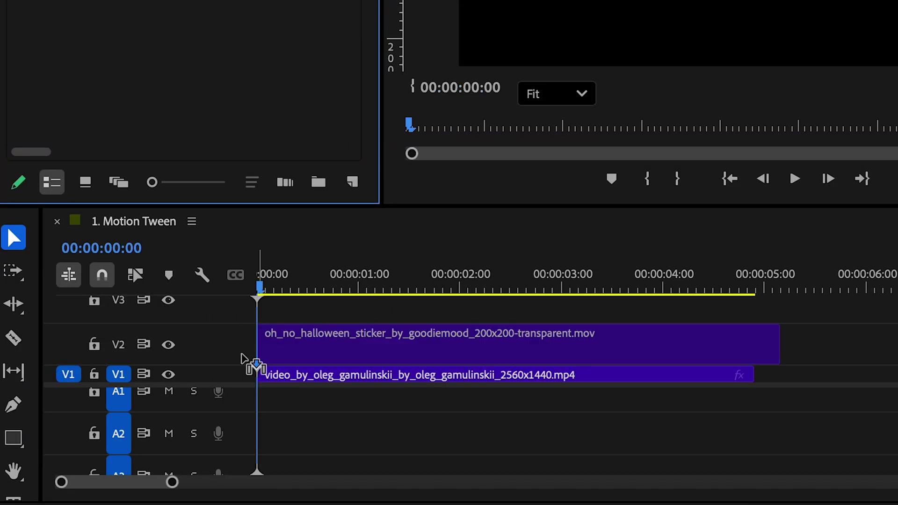
Move the ghost sticker toward the lower right and set the playhead to frame 21.
key(c)
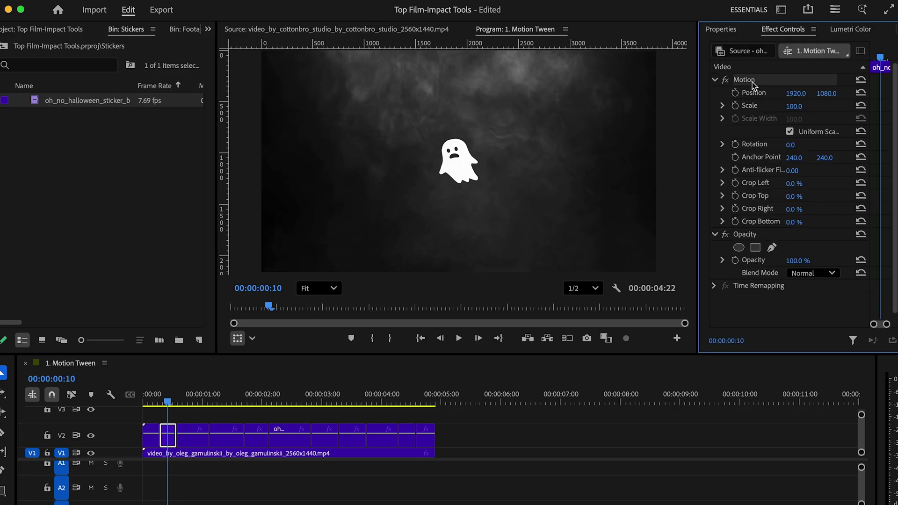
drag(525, 211, 538, 209)
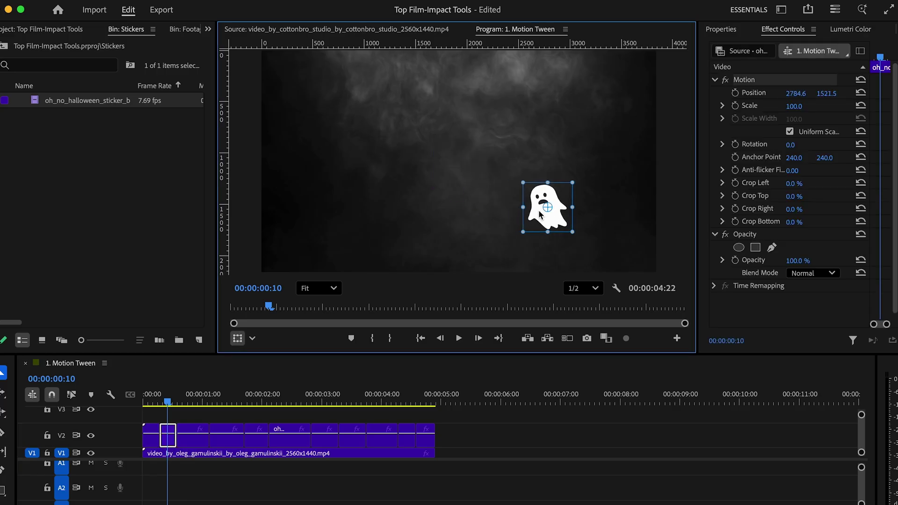
click(177, 401)
click(195, 393)
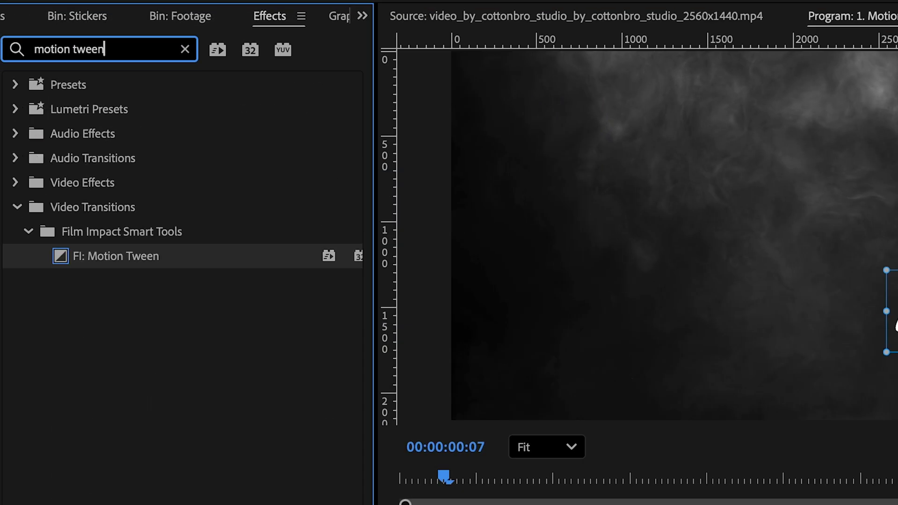
Apply a shortened FI: Motion Tween to the sticker cuts and paste it onto two more.
drag(152, 257, 599, 504)
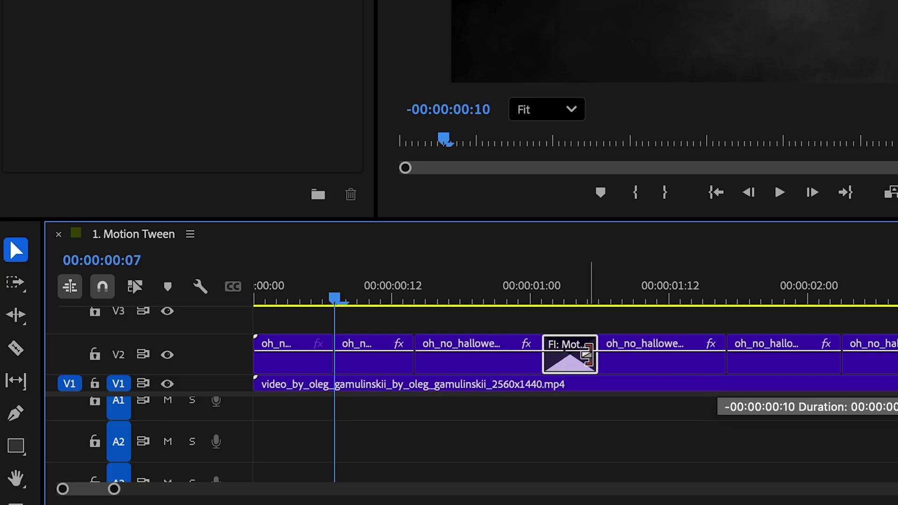
drag(587, 354, 587, 354)
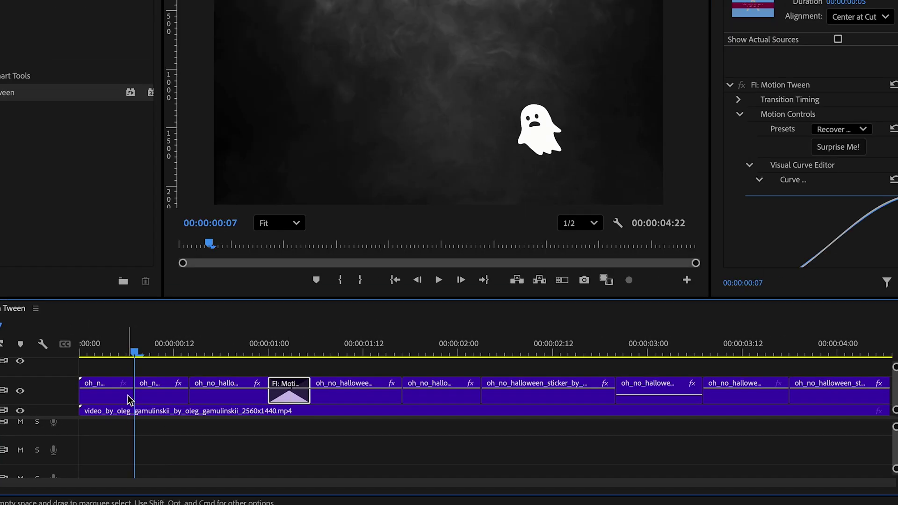
click(134, 395)
key(ctrl+v)
click(189, 395)
key(ctrl+v)
key(minus)
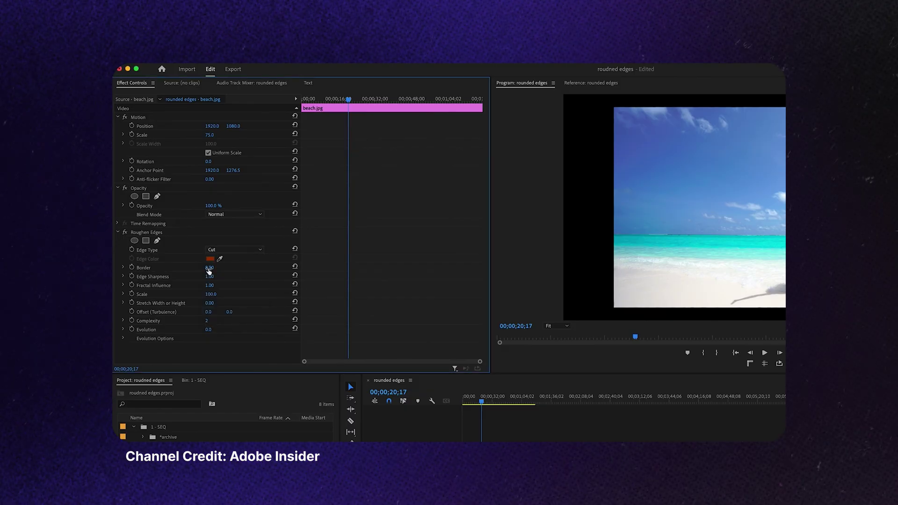
Set the Roughen Edges Border to 200 and Fractal Influence to 0.
text(00)
key(Return)
click(210, 285)
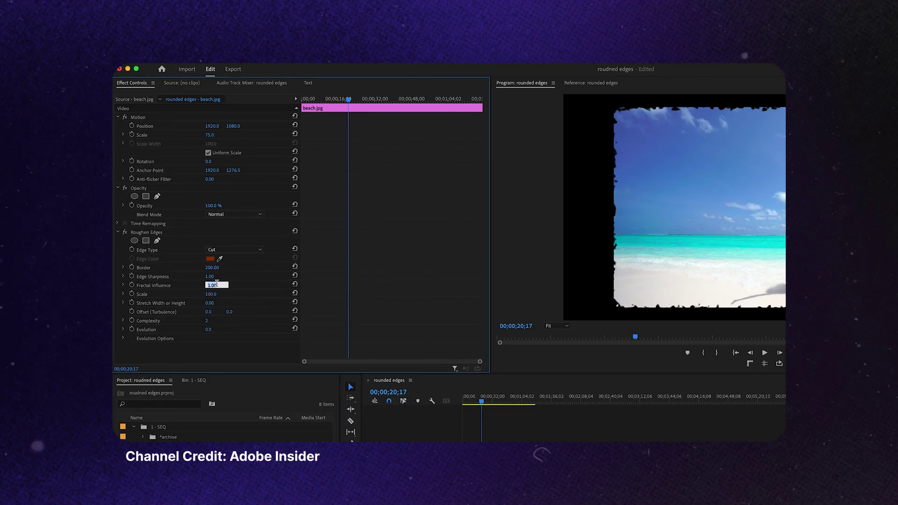
text(0)
key(Return)
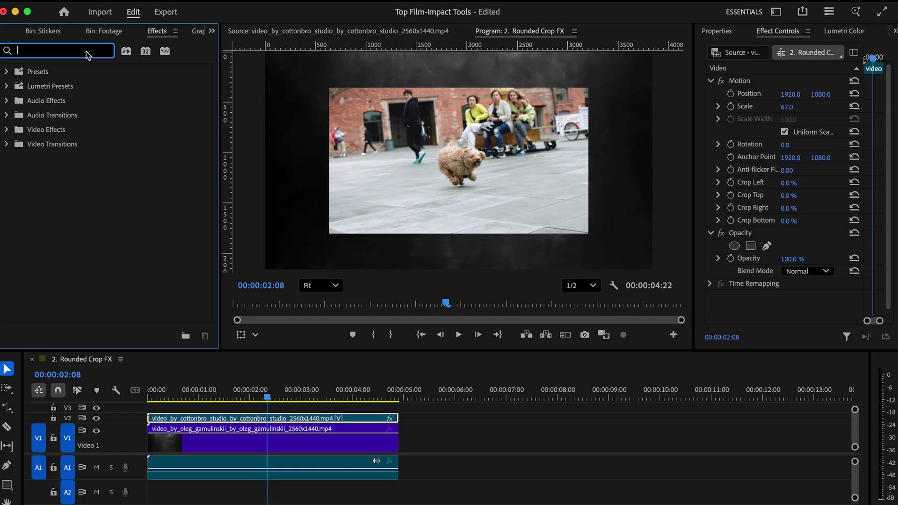
Apply FI: Rounded Crop FX to the V2 dog clip and raise Roundness to 19%.
text(round)
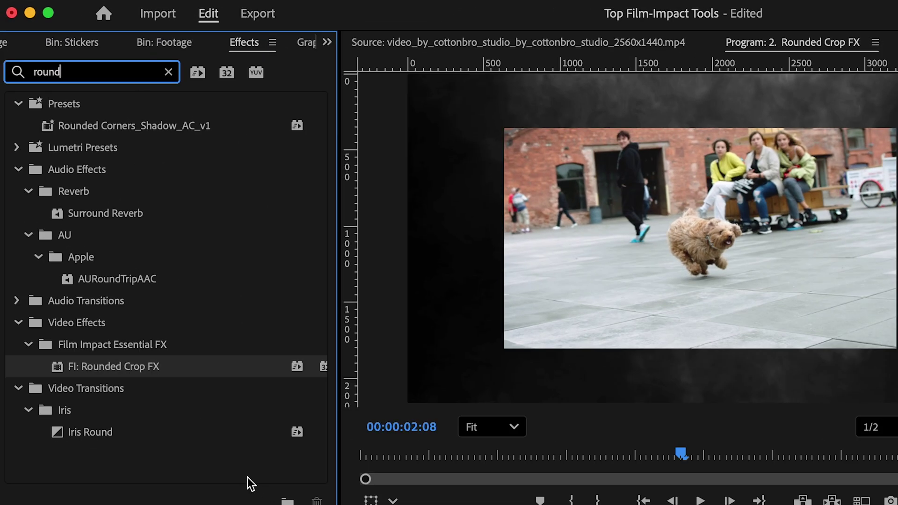
drag(139, 370, 360, 504)
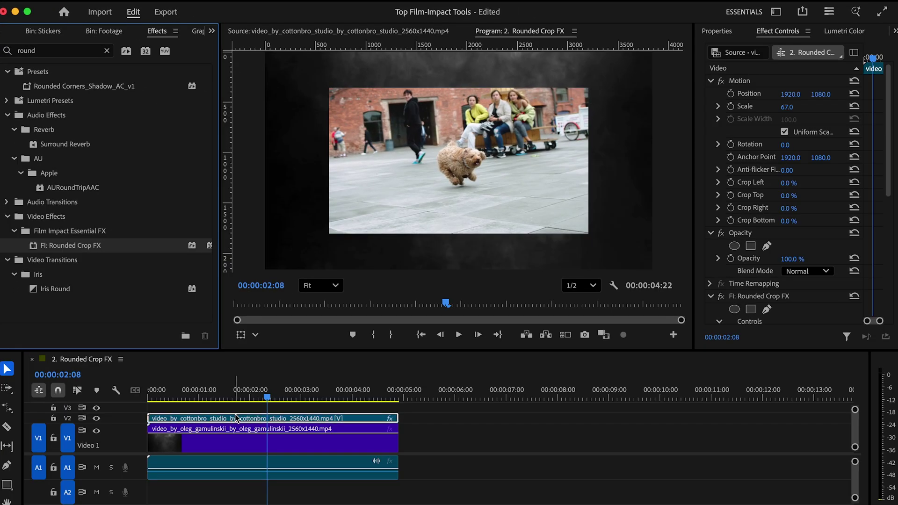
click(218, 397)
scroll(803, 295, down, 6)
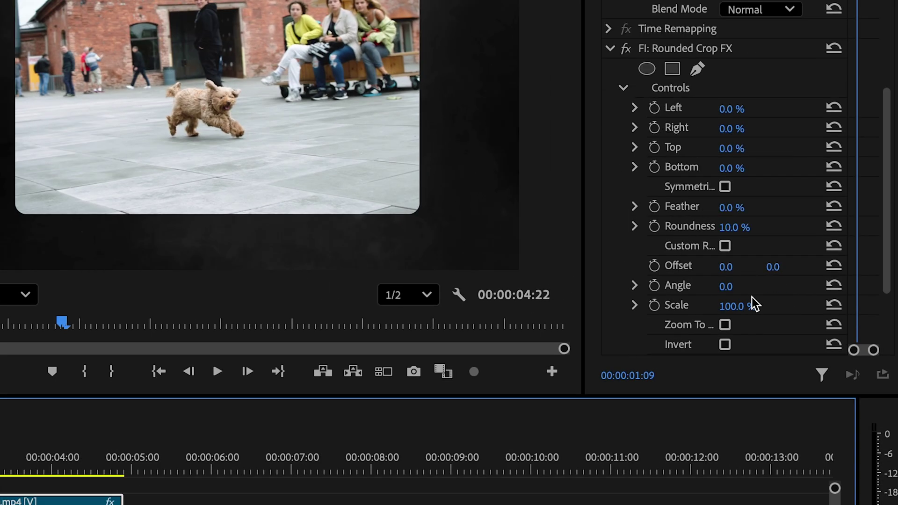
scroll(754, 304, down, 2)
drag(740, 180, 761, 190)
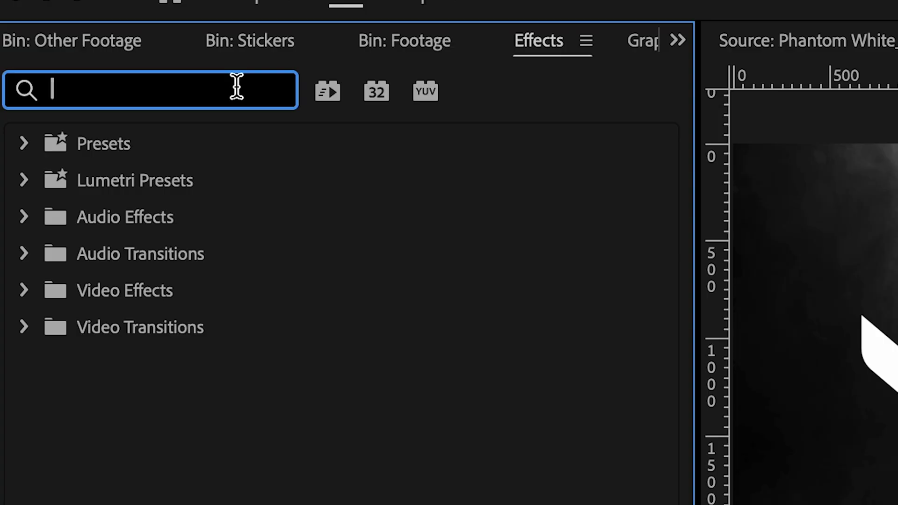
Apply FI: Wiggle FX to the Phantom logo clip and preview it.
text(wiggle)
drag(224, 363, 270, 398)
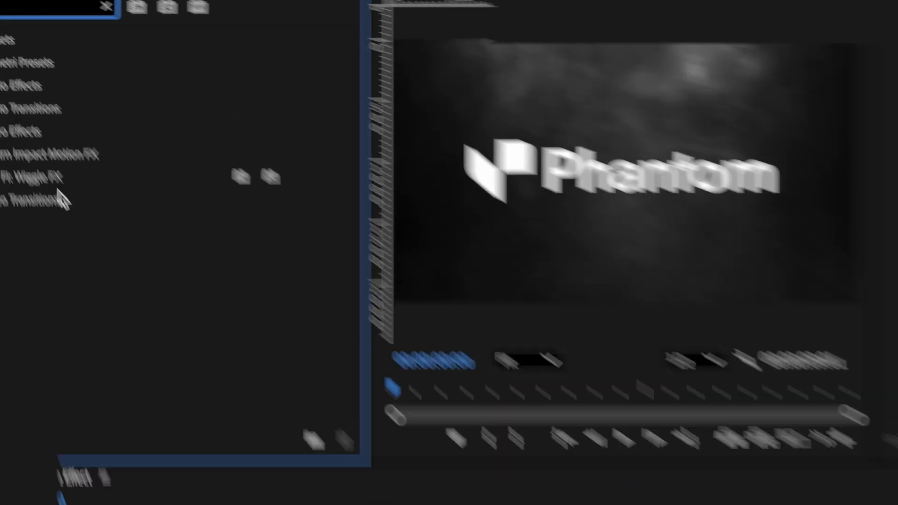
drag(161, 431, 161, 428)
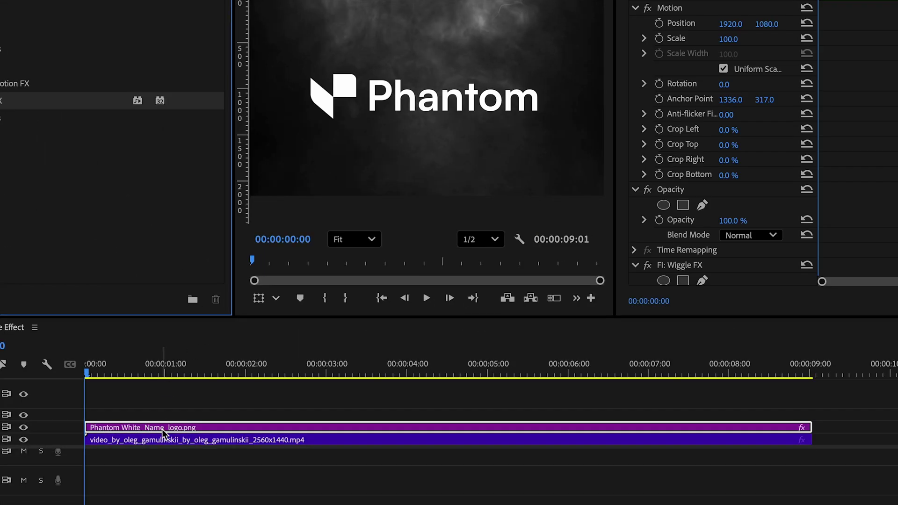
key(space)
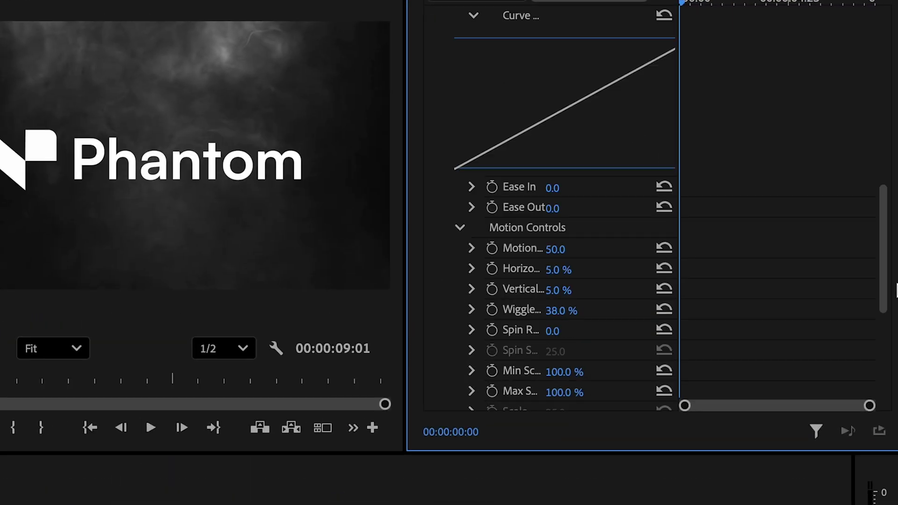
Re-randomise the logo's wiggle seed with Surprise Me! four times.
scroll(892, 360, down, 5)
scroll(892, 361, up, 10)
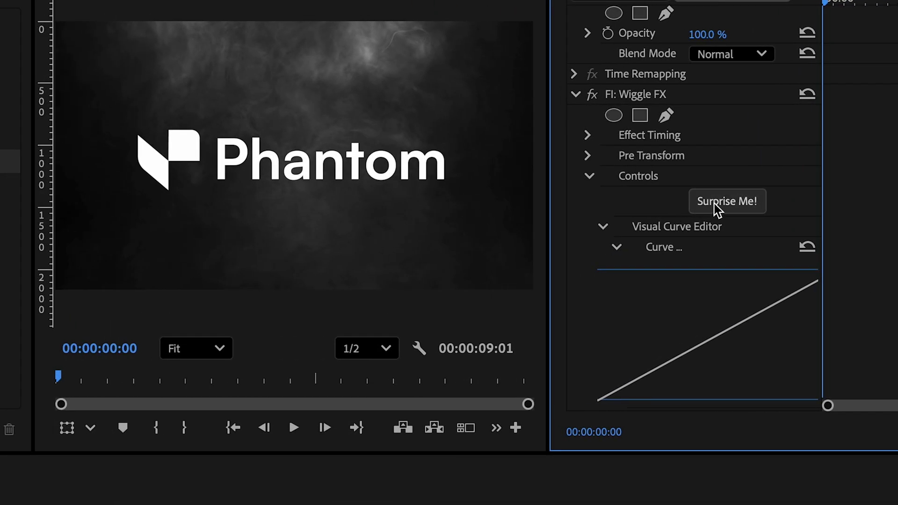
click(726, 201)
key(space)
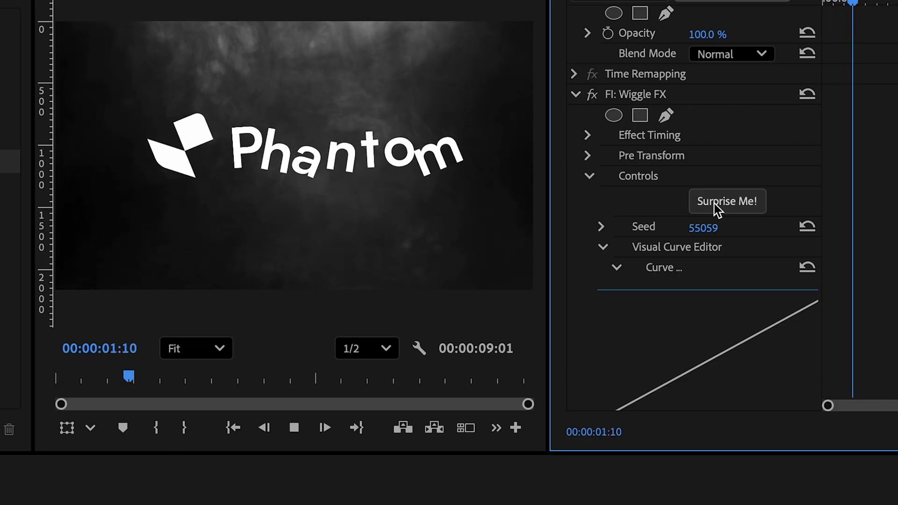
click(716, 206)
click(715, 206)
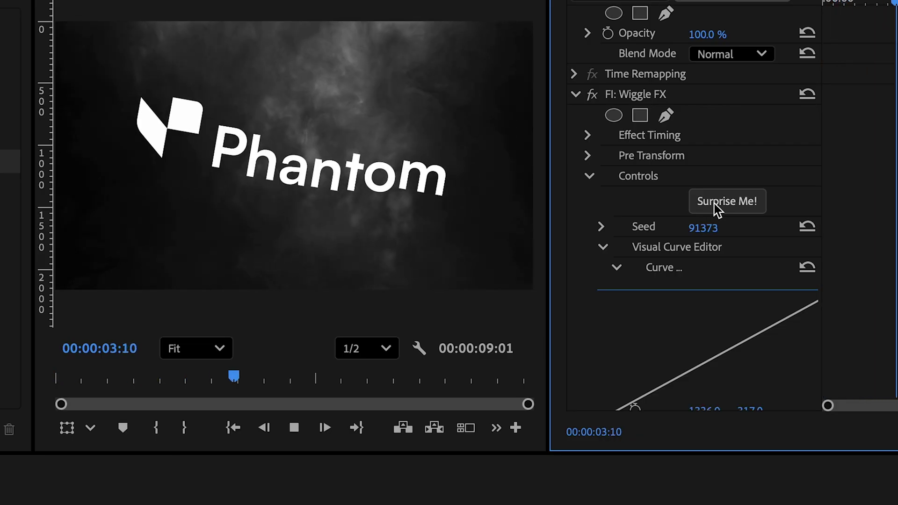
click(716, 205)
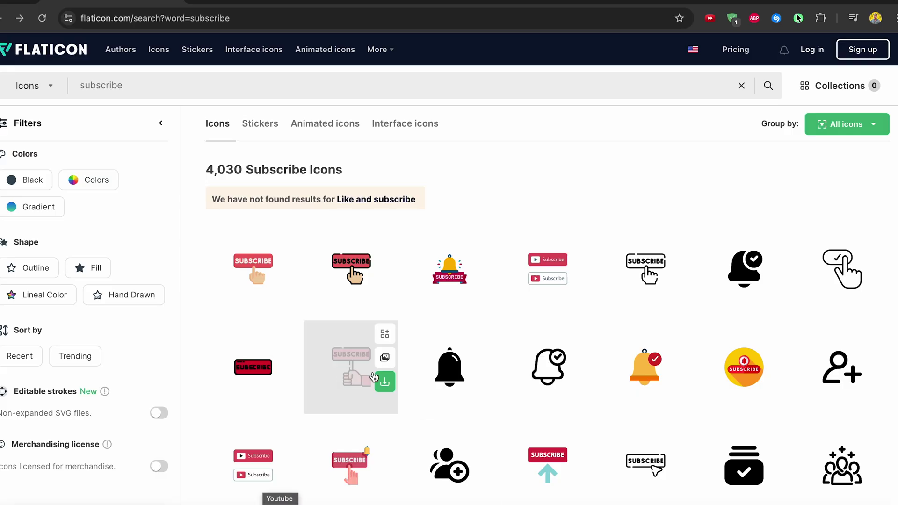
Paste the Flaticon subscribe icon onto V2, then move it earlier and lengthen it.
click(345, 377)
click(635, 252)
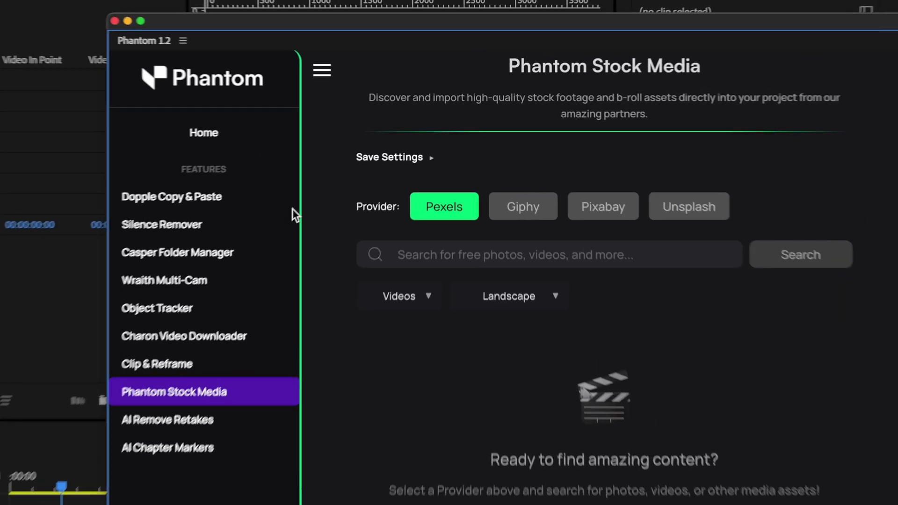
click(258, 166)
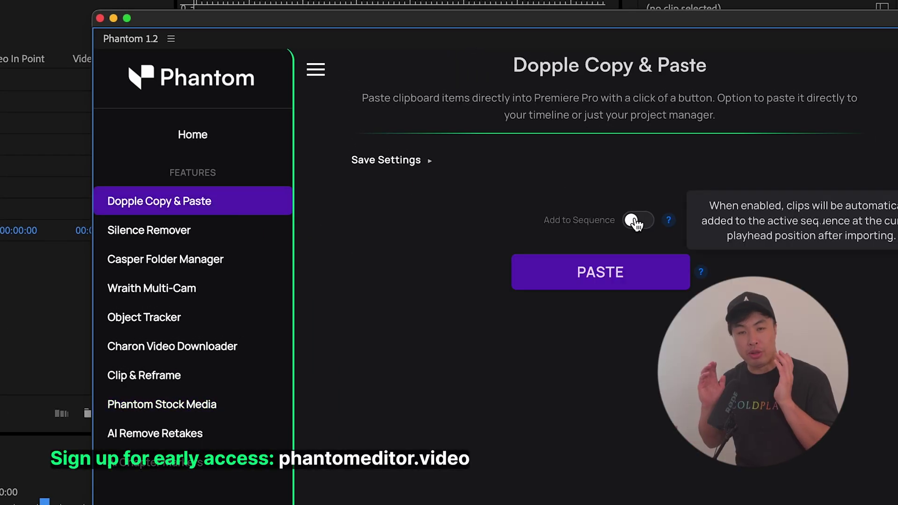
click(633, 284)
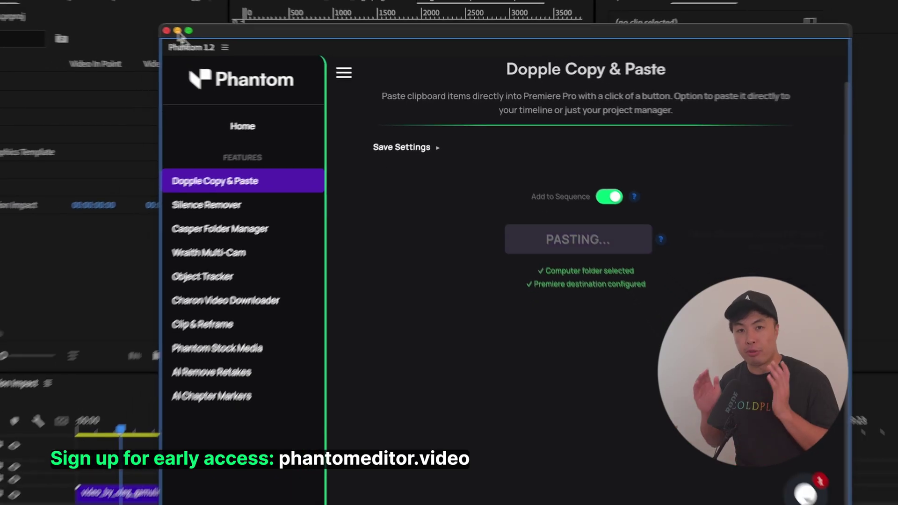
click(224, 39)
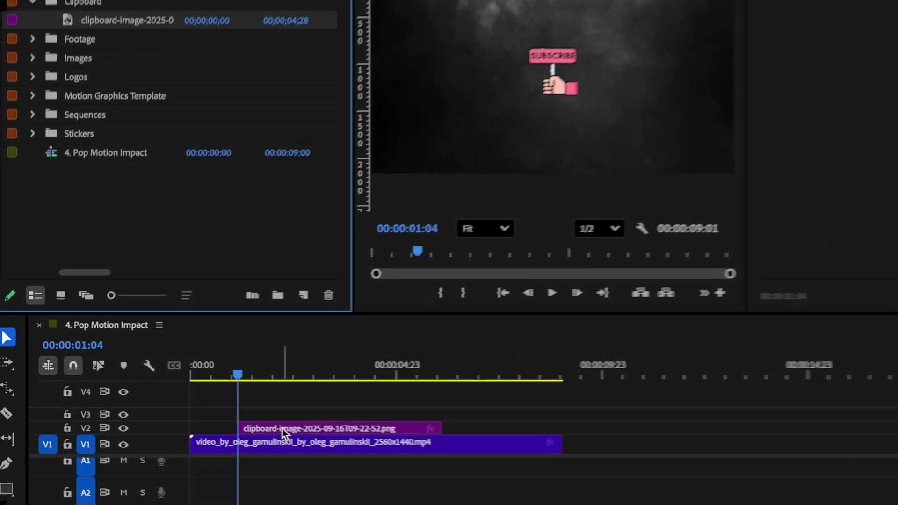
drag(282, 429, 221, 432)
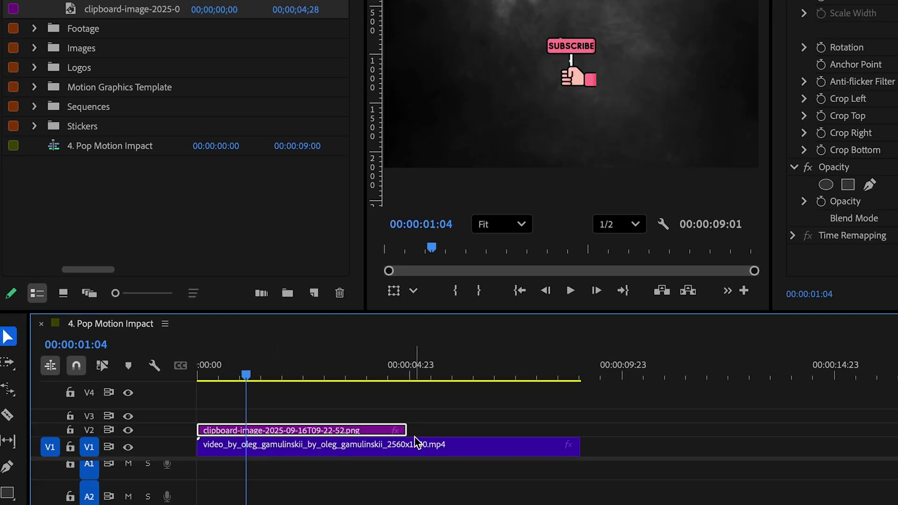
drag(415, 433, 586, 431)
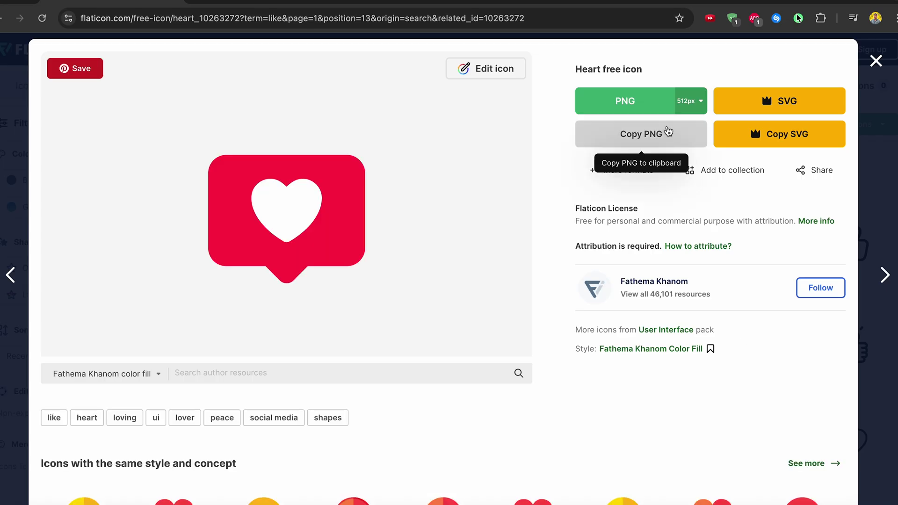
Copy the heart icon as PNG and filter the Effects panel to 'pop'.
click(667, 132)
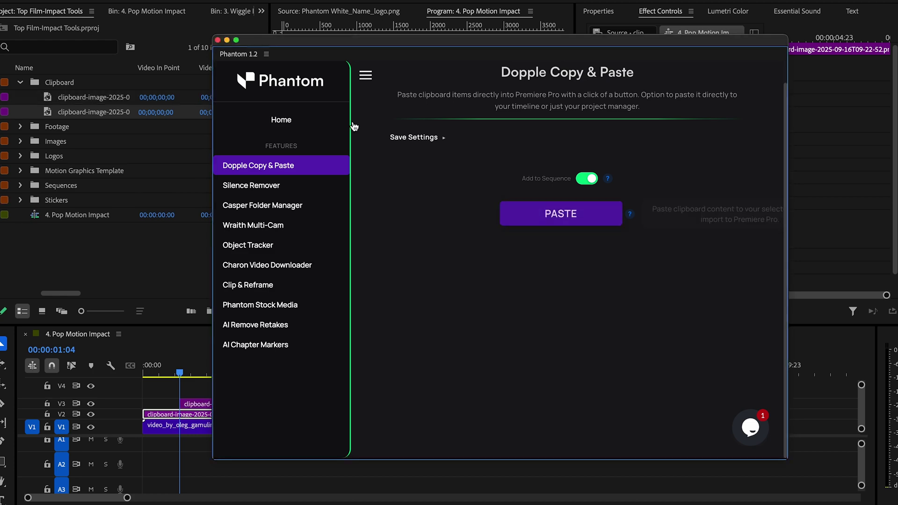
click(227, 40)
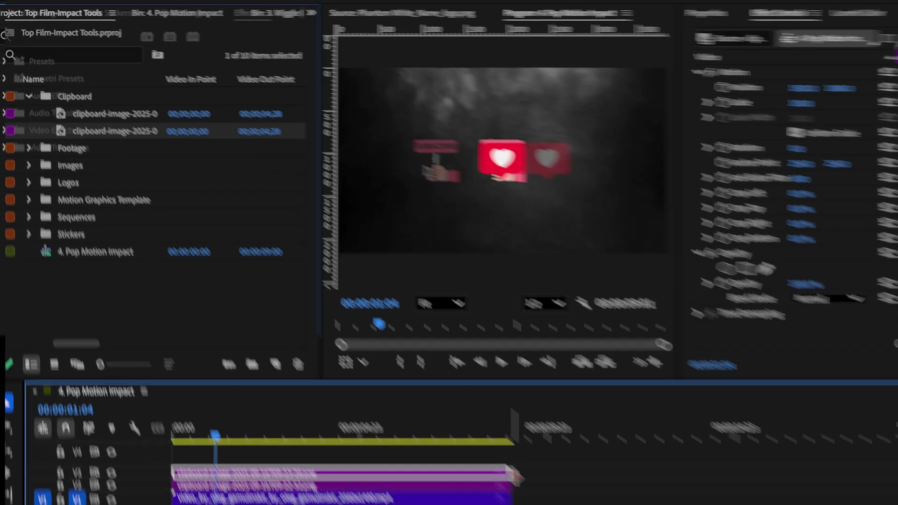
click(140, 56)
text(pop)
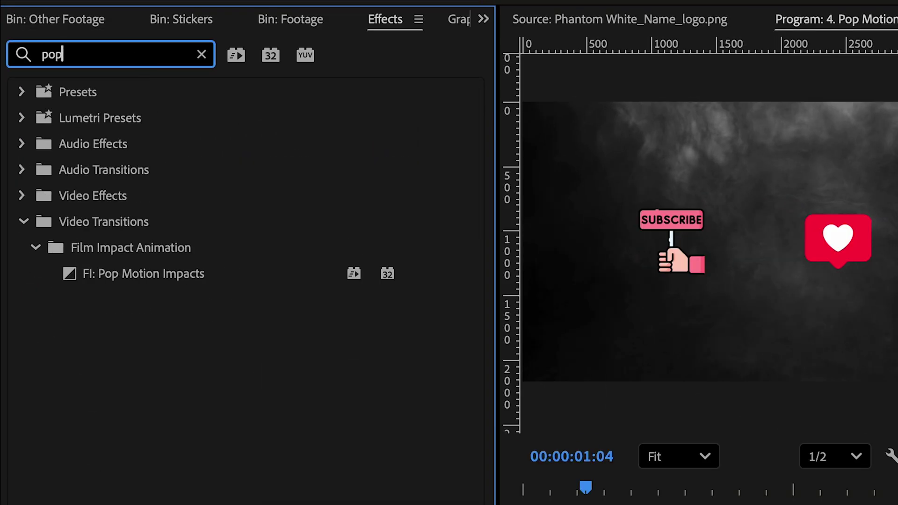
Add FI: Pop Motion Impacts to the sticker clip starts and delay the heart clip.
drag(159, 283, 326, 504)
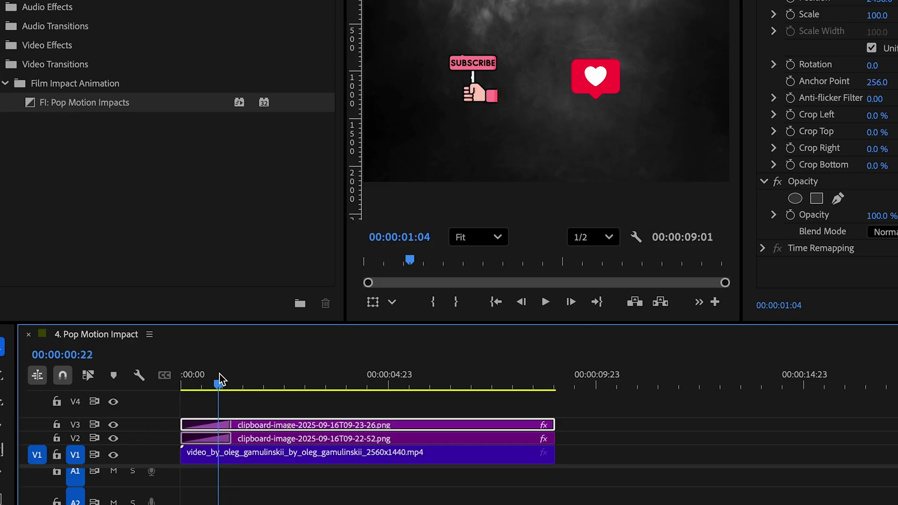
drag(220, 378, 139, 382)
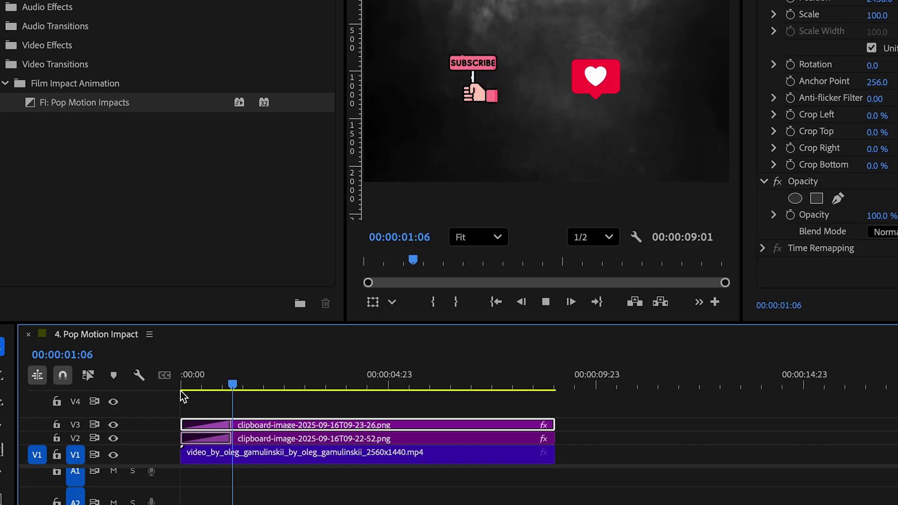
drag(258, 432, 283, 431)
key(Home)
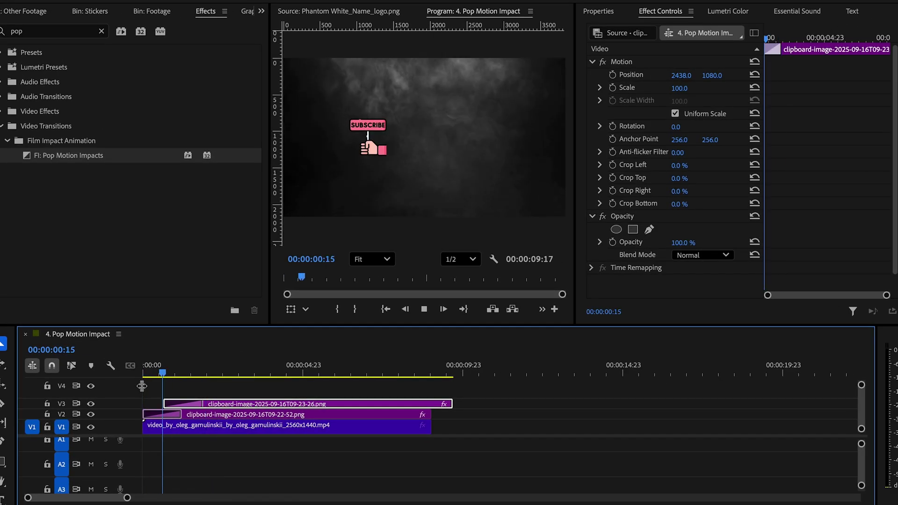
Check both sticker transitions' settings and play the pop-ins from the start.
click(165, 415)
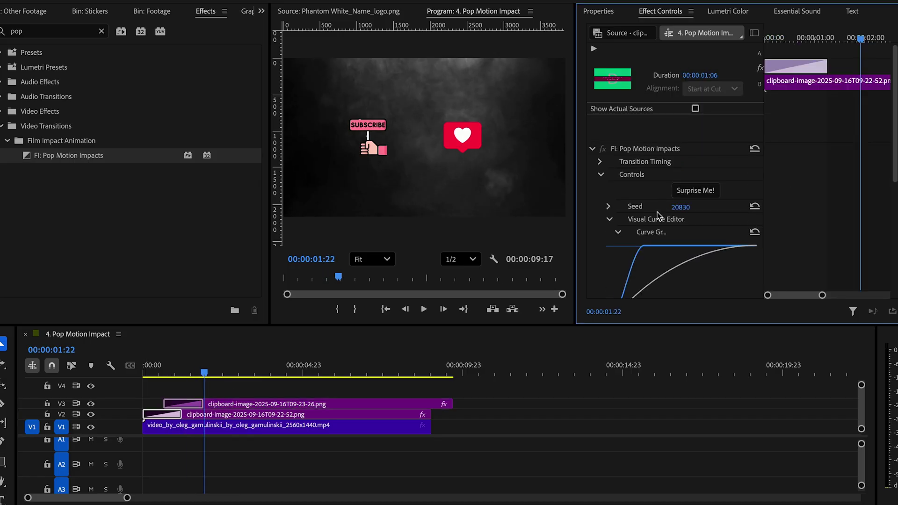
click(198, 403)
click(195, 405)
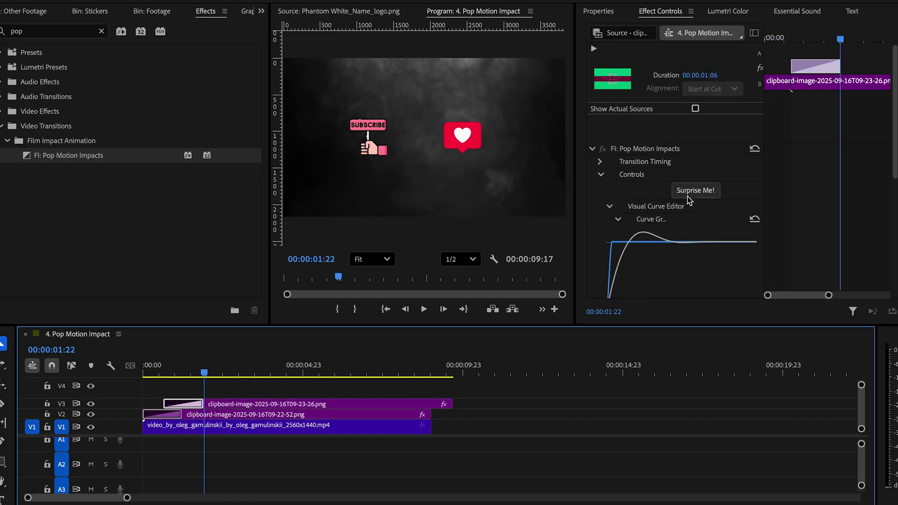
drag(160, 368, 86, 373)
key(space)
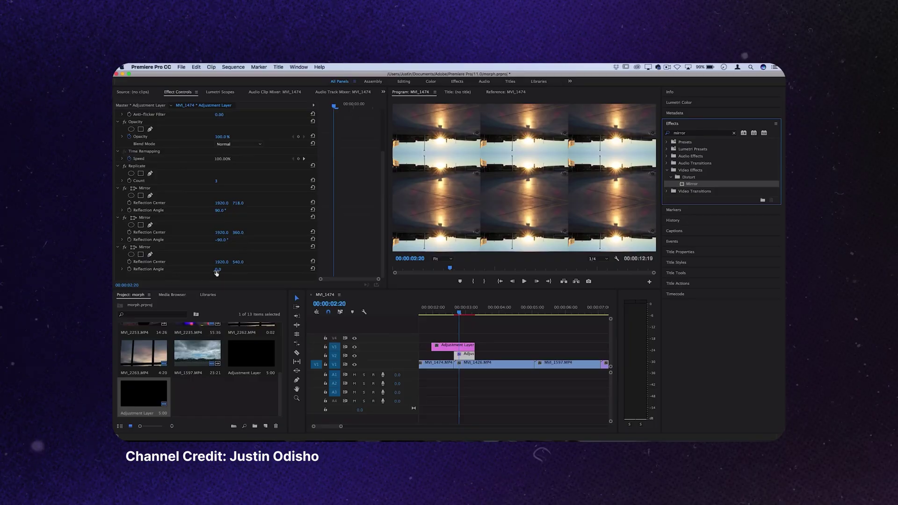
Set the third and fourth Mirror reflection angles to 180° and 360°.
click(216, 270)
text(180)
key(Return)
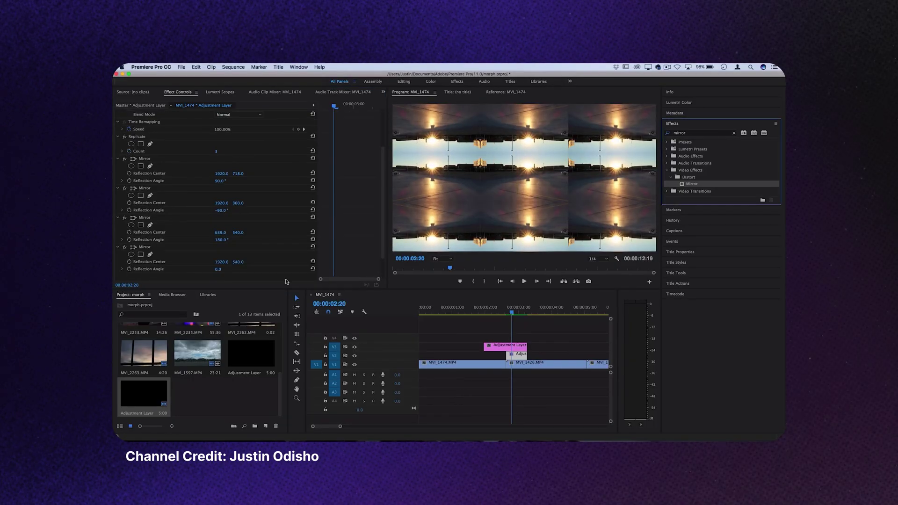
click(218, 269)
text(360)
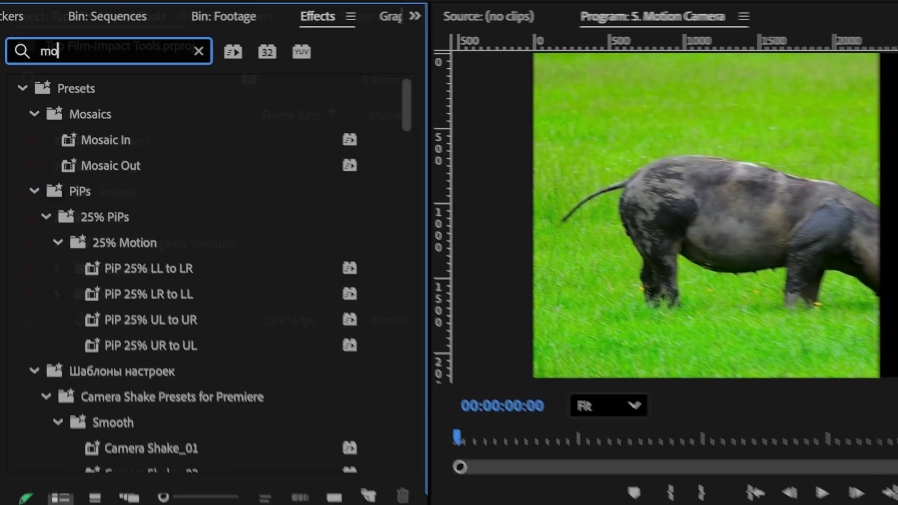
Put FI: Motion Camera between the first two clips with the Power Zoom In preset.
text(tion cam)
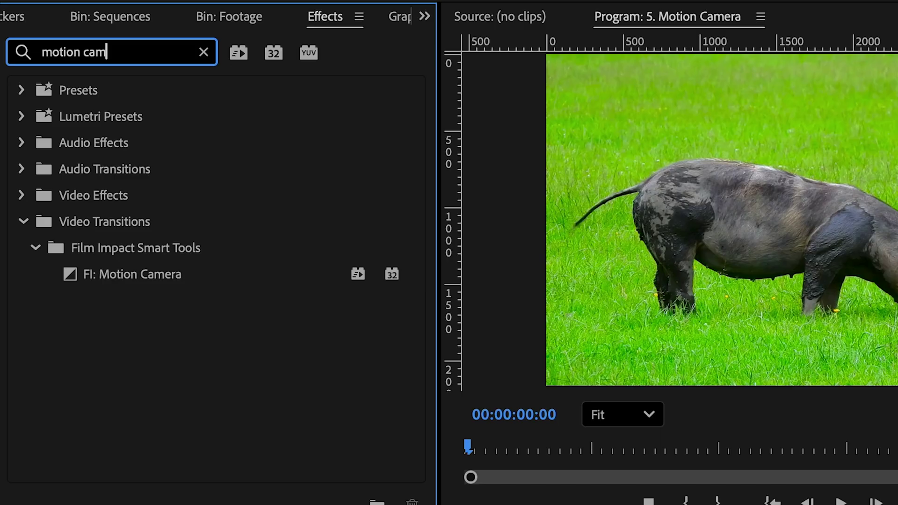
drag(186, 268, 242, 416)
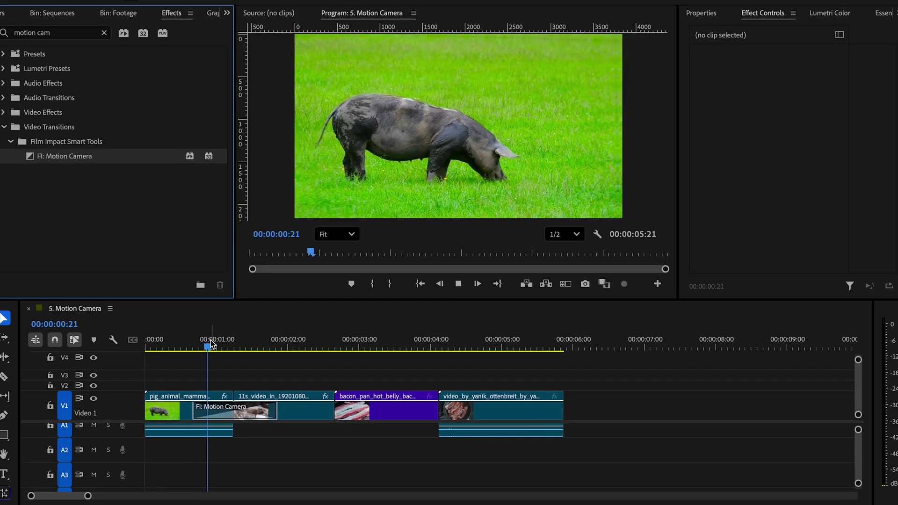
key(space)
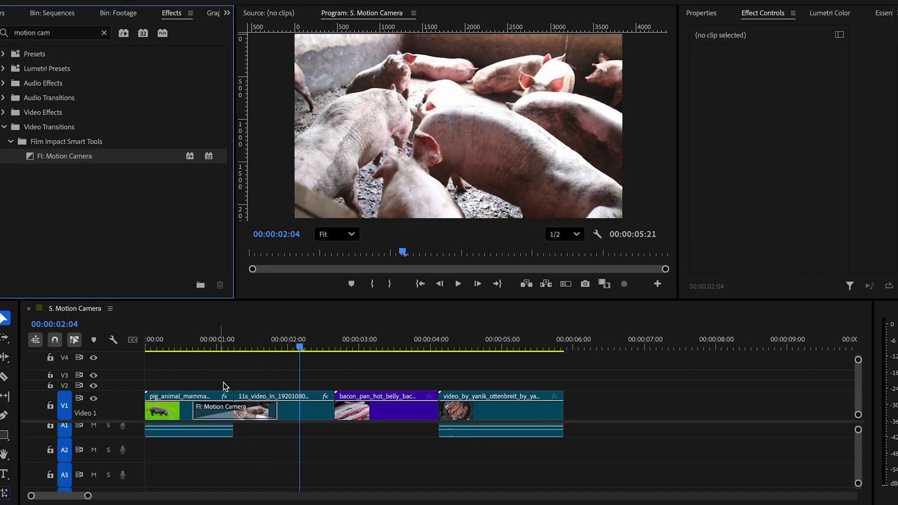
click(251, 412)
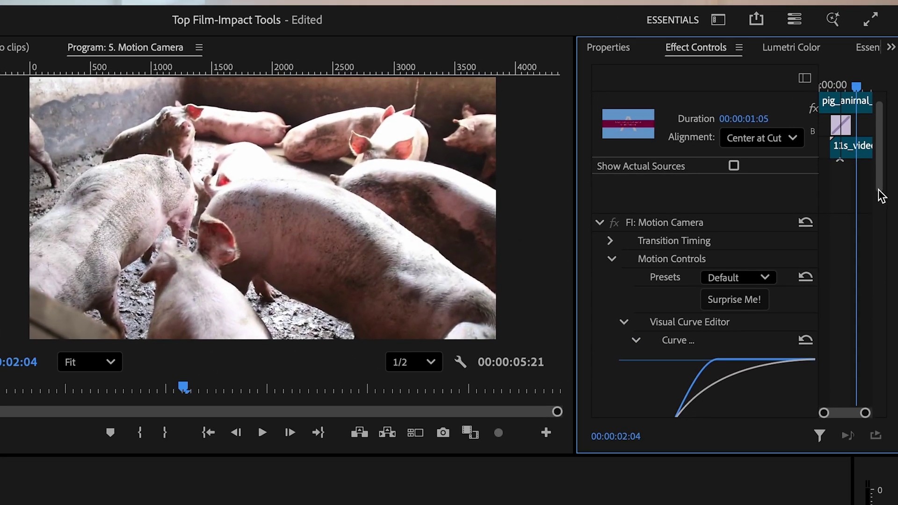
scroll(881, 195, down, 2)
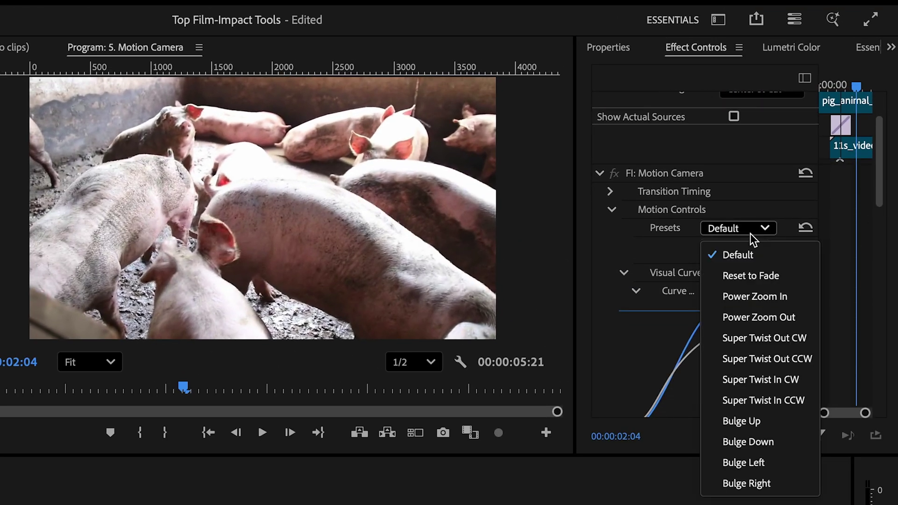
click(751, 293)
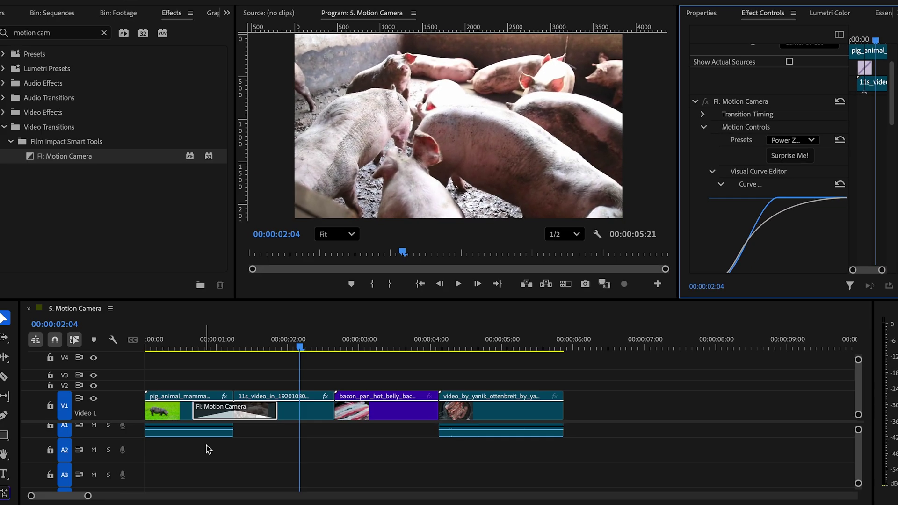
key(Home)
key(space)
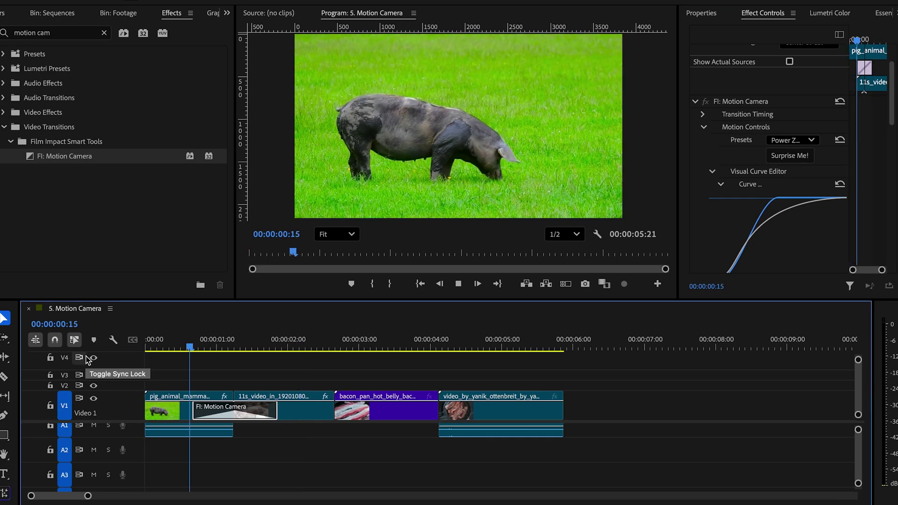
key(space)
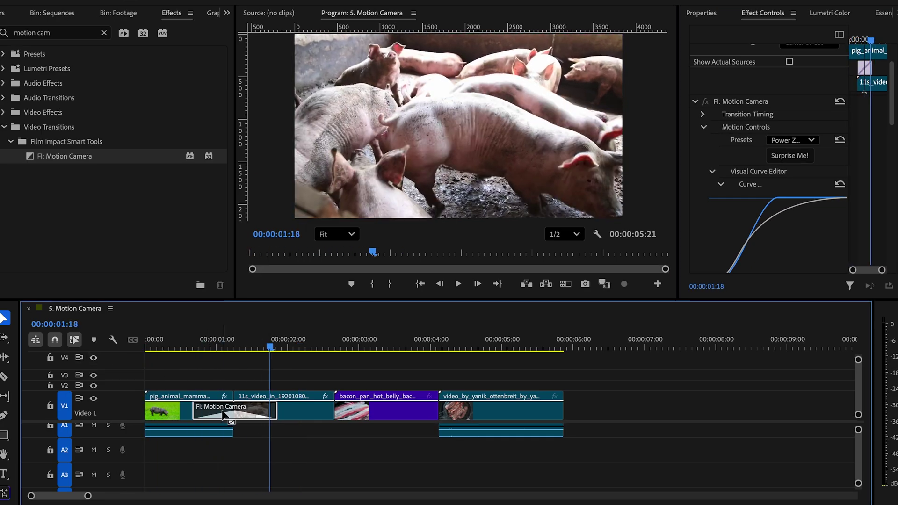
Add another Motion Camera transition at the bacon clip's start and play back.
drag(324, 412, 368, 413)
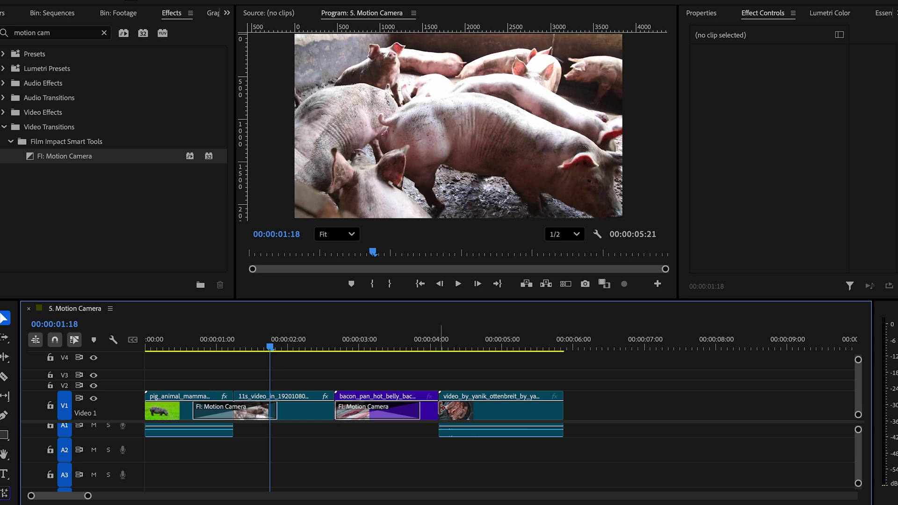
click(417, 413)
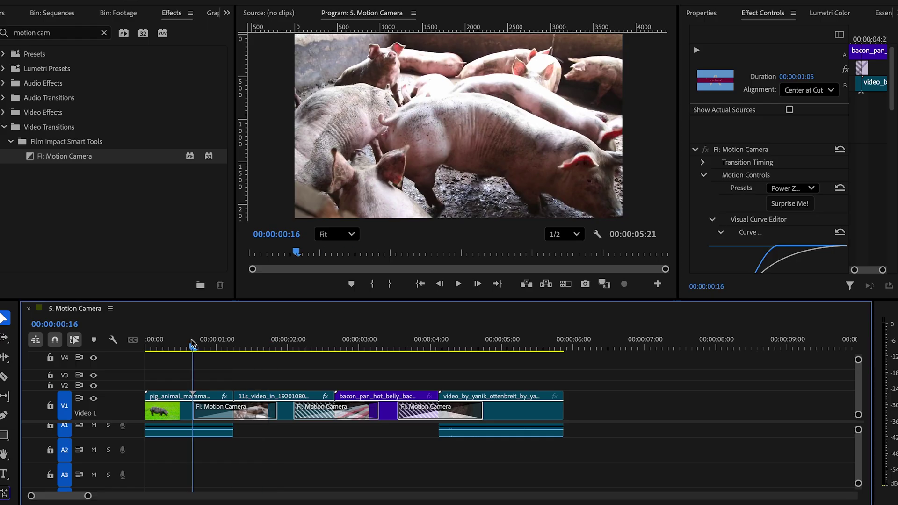
click(150, 345)
key(space)
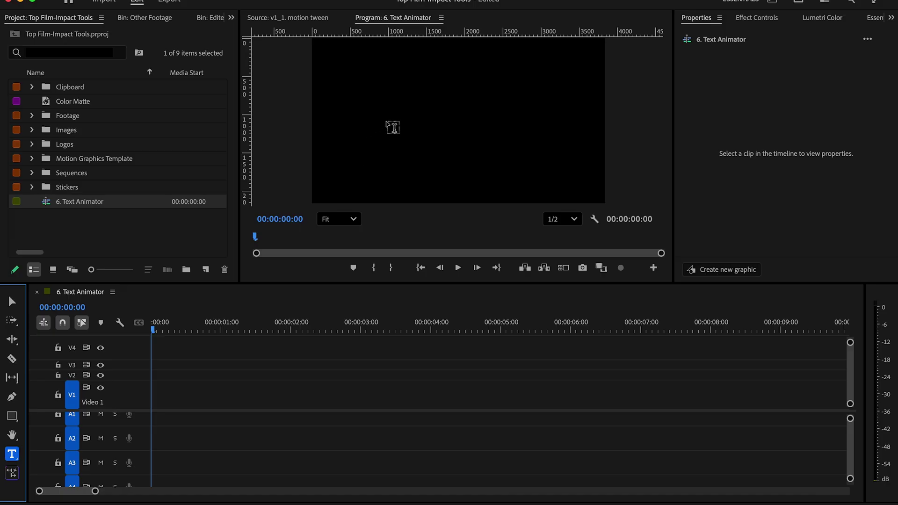
Start a text graphic in the Program monitor for 'Like and Subsribe to our Channel!'.
click(393, 127)
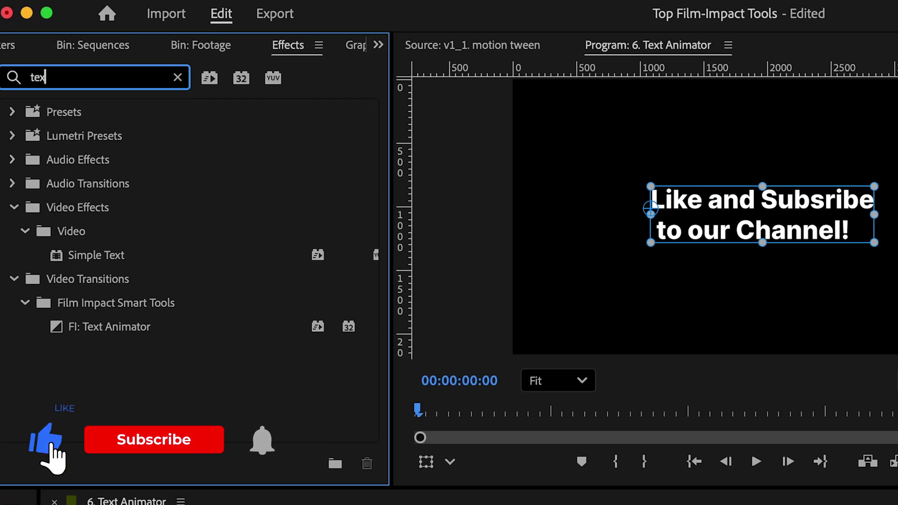
Apply FI: Text Animator to the text clip's start using the Fade preset.
drag(114, 276, 251, 504)
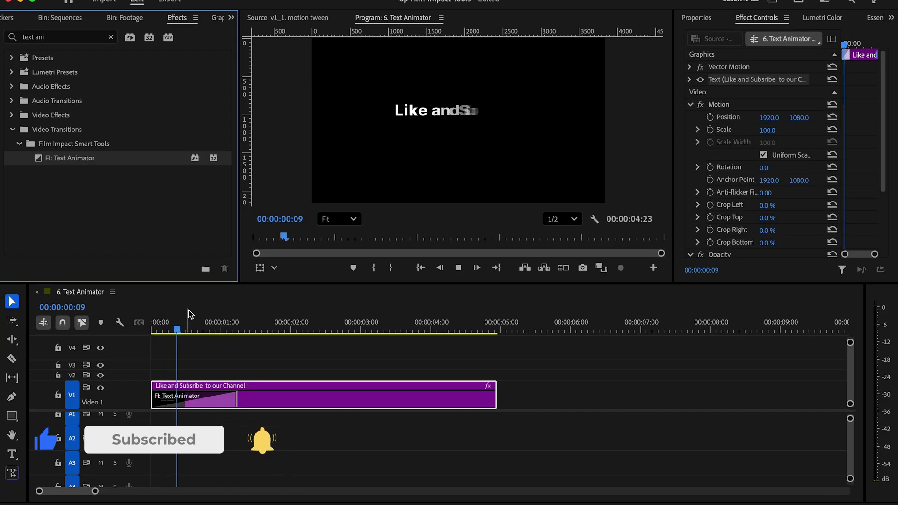
drag(228, 400, 228, 401)
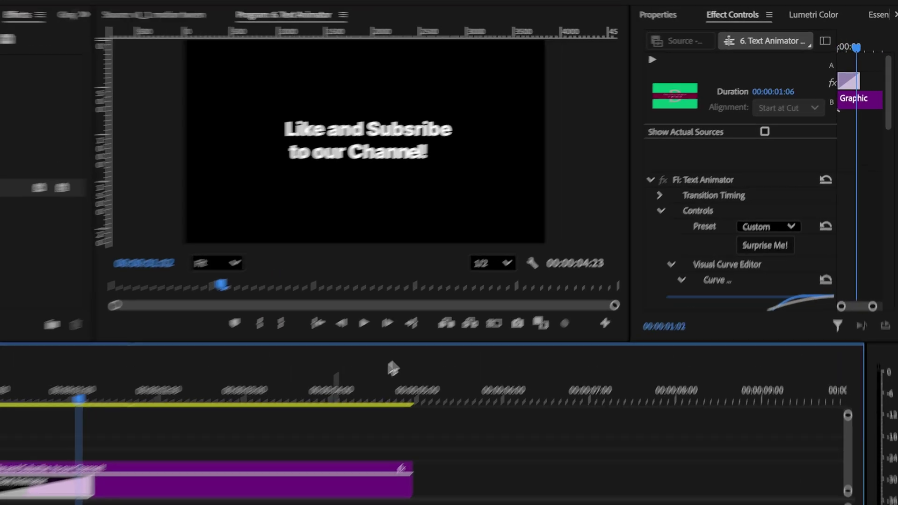
scroll(885, 128, down, 2)
scroll(895, 173, down, 1)
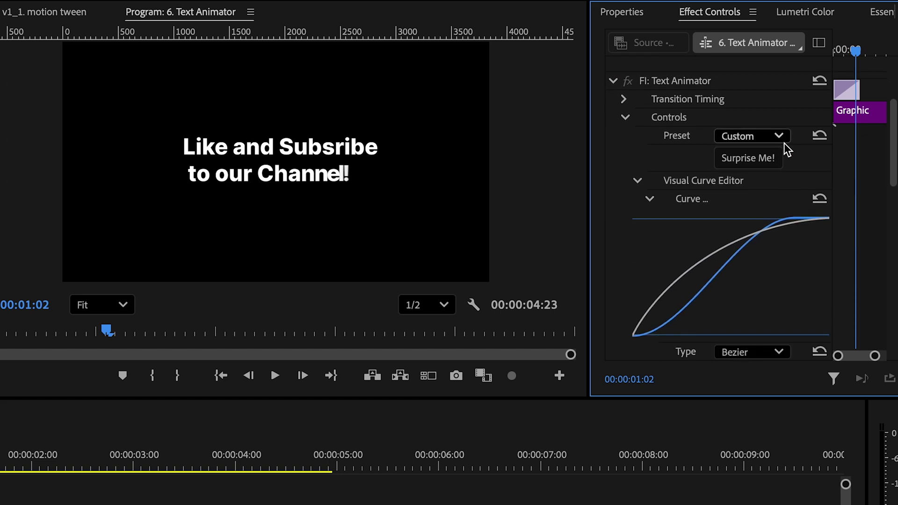
click(777, 137)
click(776, 183)
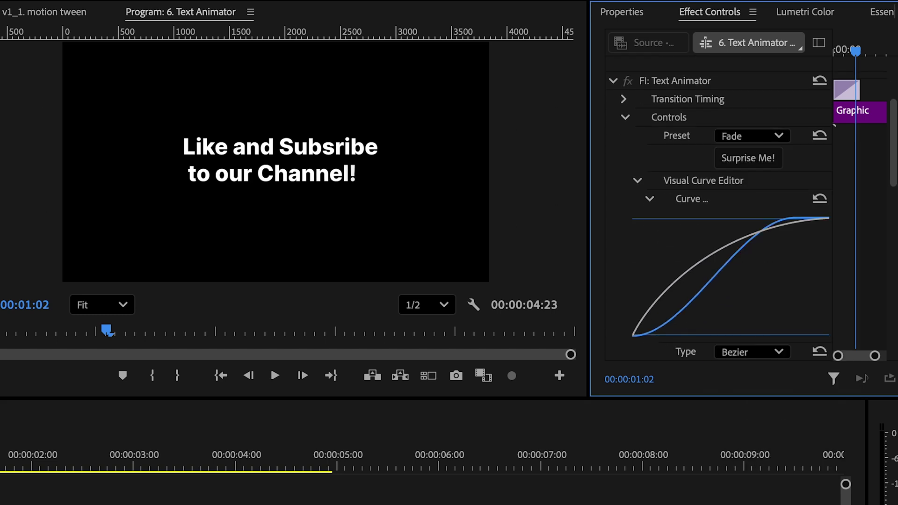
key(Home)
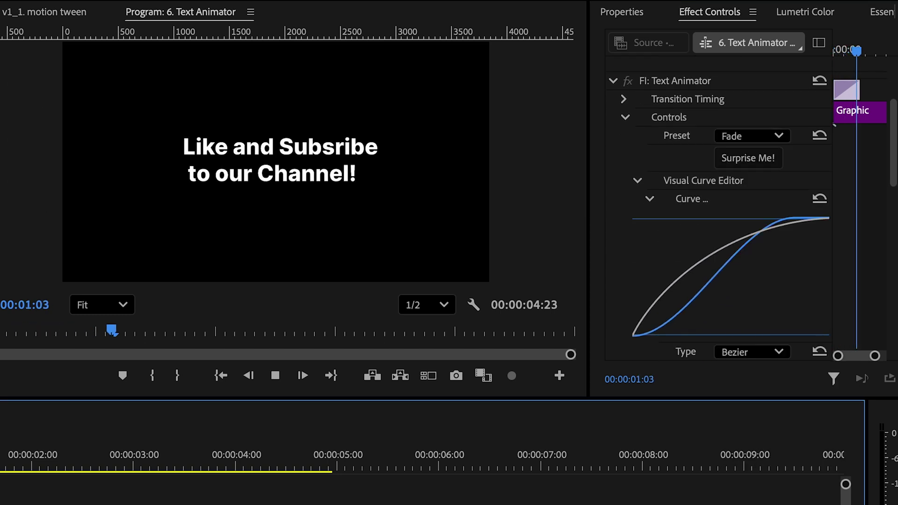
Switch the text animation to the Fly preset and randomise it twice.
click(778, 137)
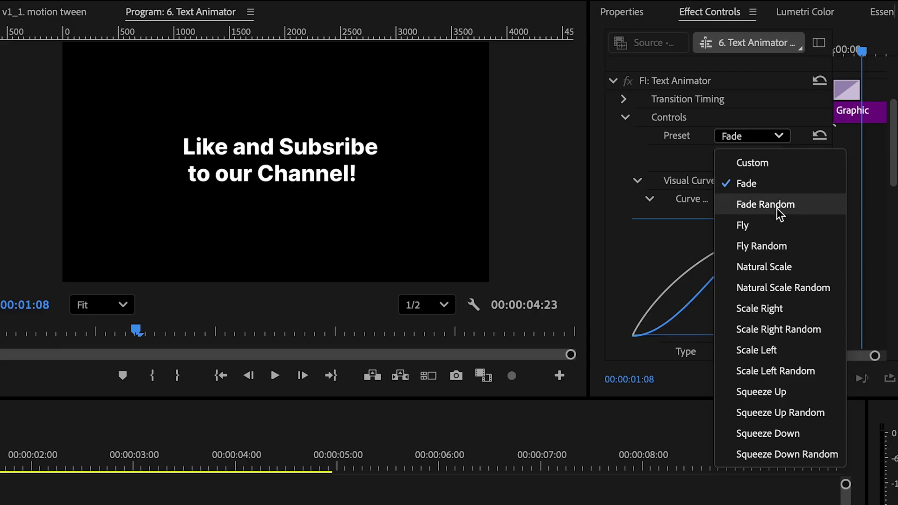
click(774, 226)
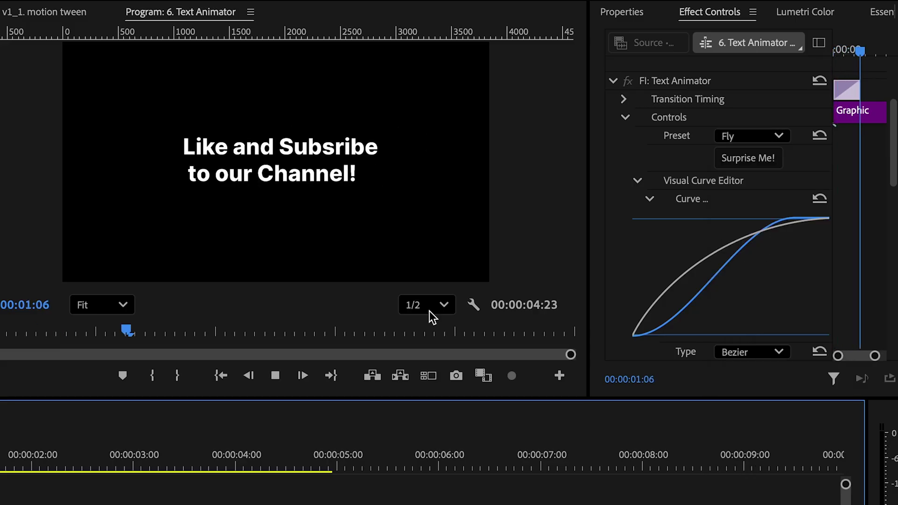
click(748, 158)
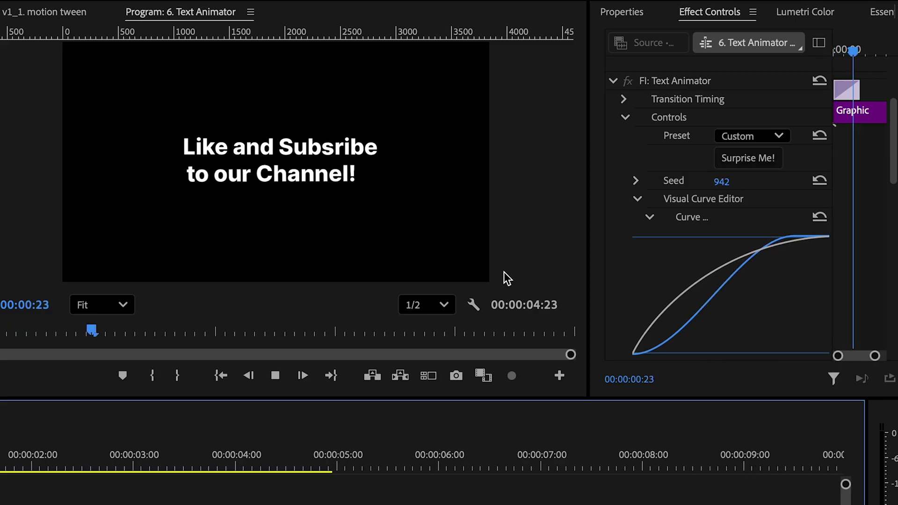
click(758, 161)
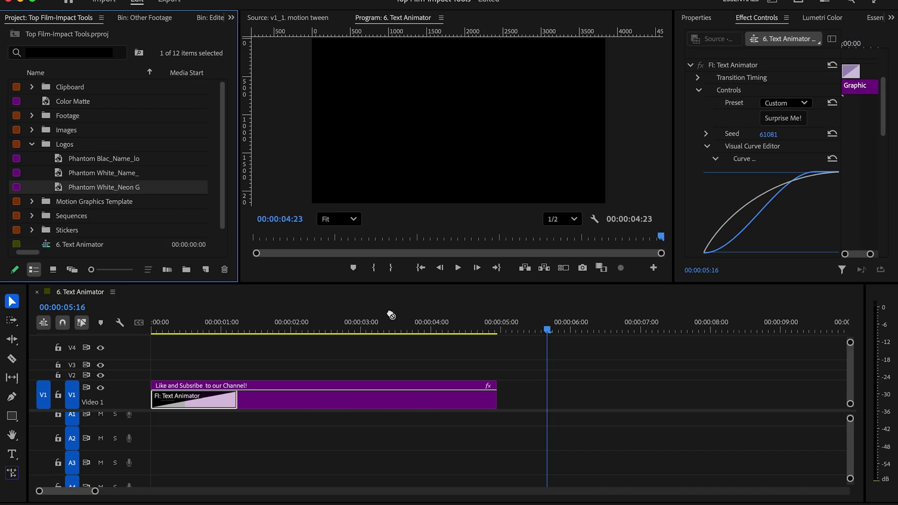
Add the Phantom logo after the first clip with the pasted Text Animator transition.
drag(239, 241, 538, 395)
key(ctrl+v)
key(space)
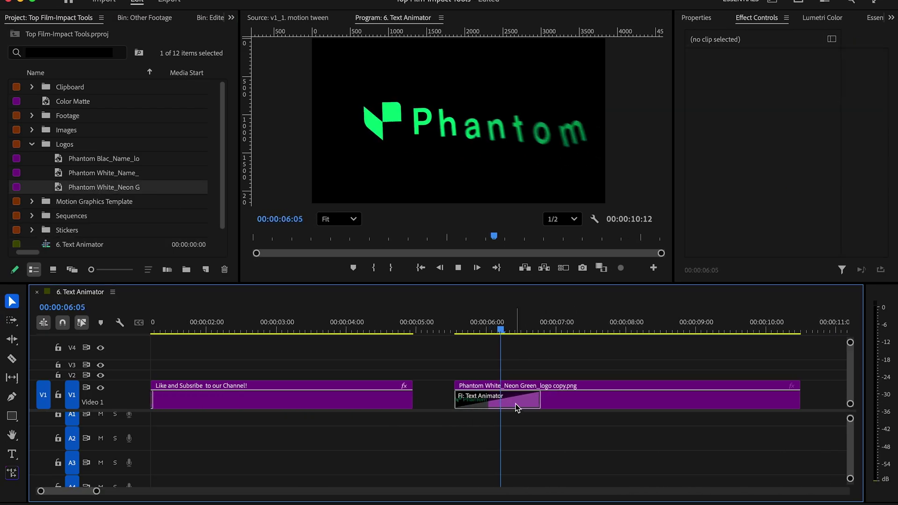
key(space)
click(493, 407)
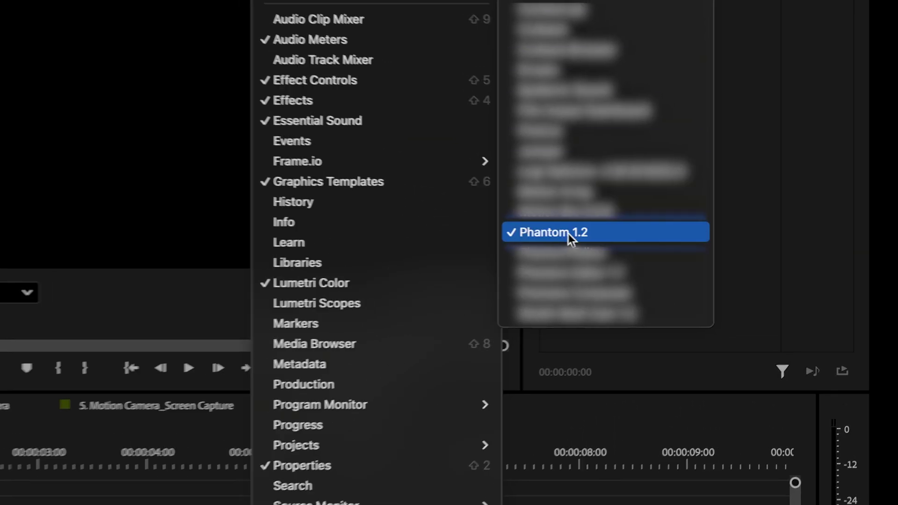
Search Phantom Stock Media for 'Dog running' footage.
click(568, 234)
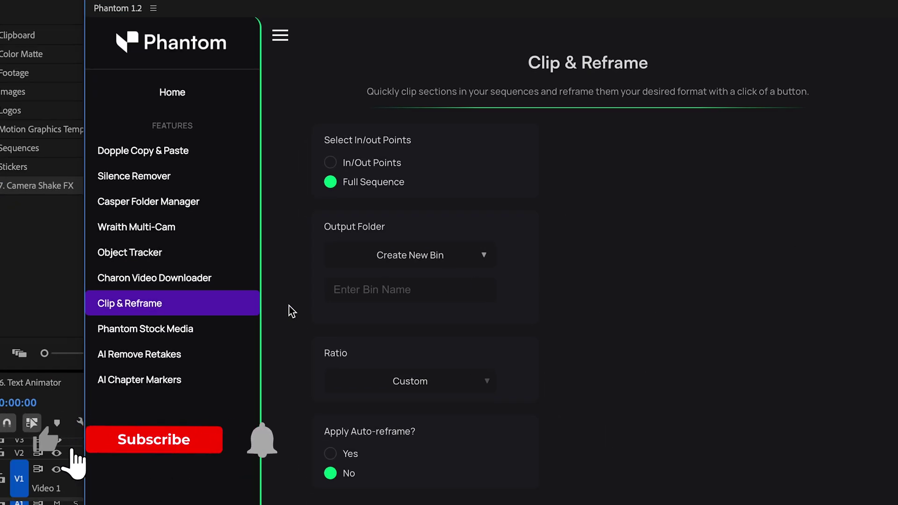
click(195, 332)
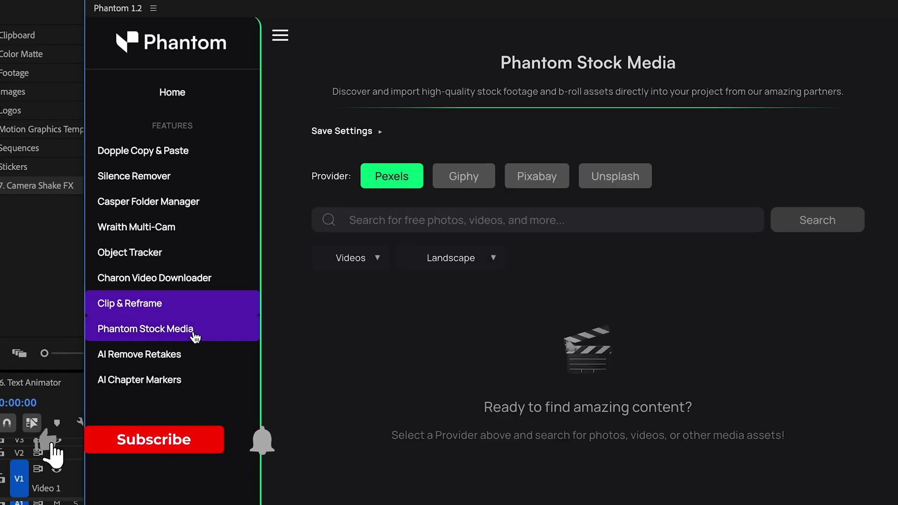
click(421, 215)
text(Dog running)
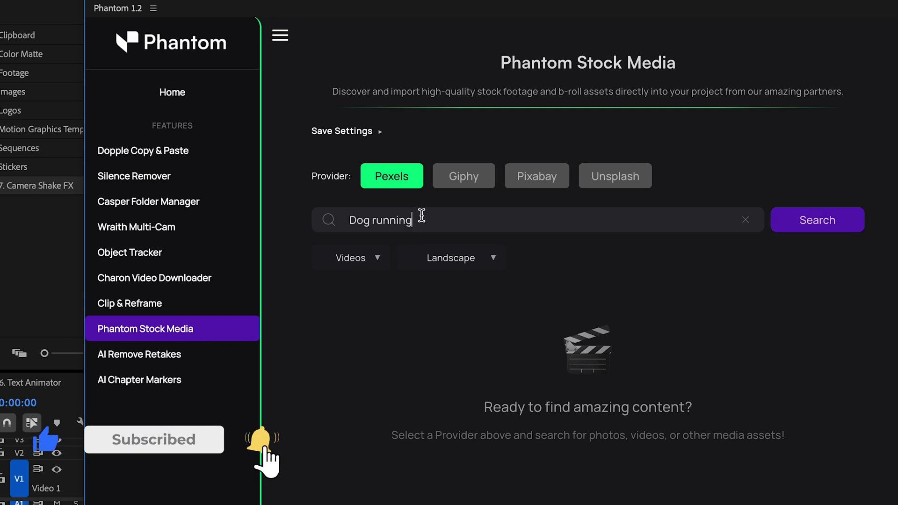
key(Return)
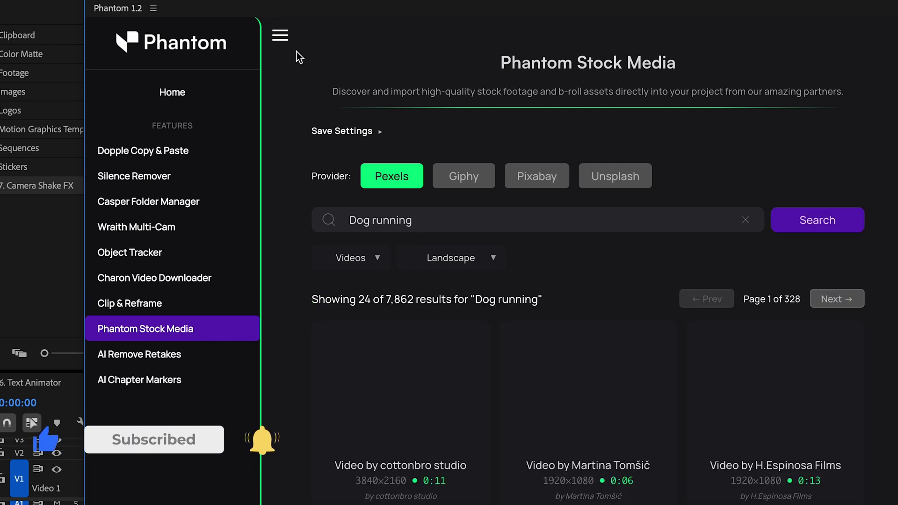
Download the first dog video in uhd (3840×2160) and place it at the timeline start.
click(280, 36)
click(235, 387)
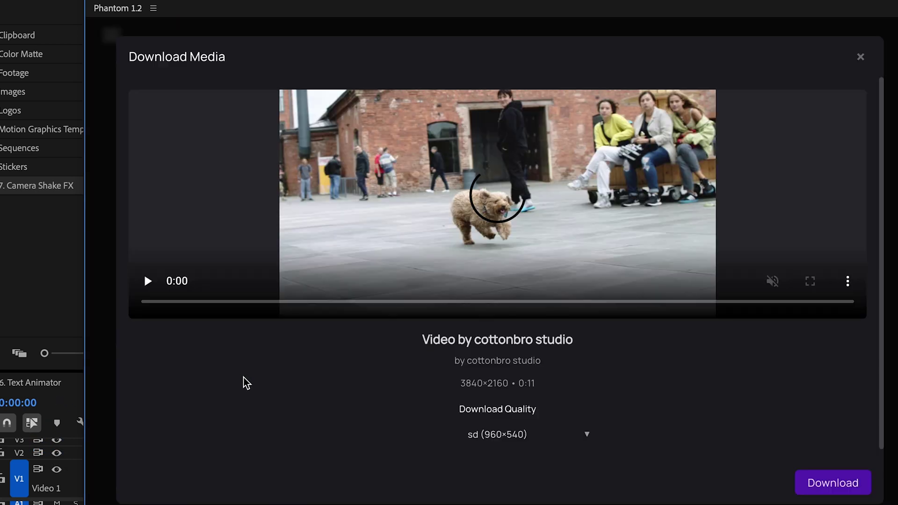
click(510, 435)
scroll(522, 459, down, 2)
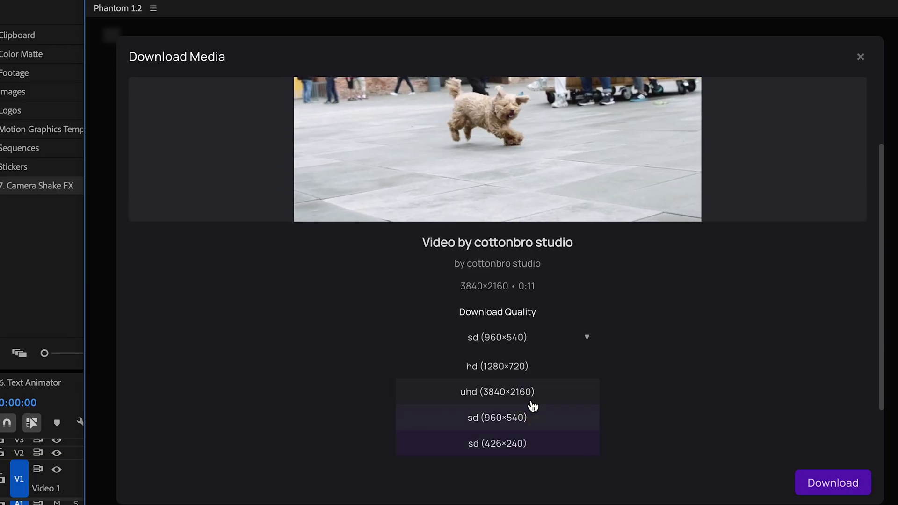
click(519, 391)
click(843, 483)
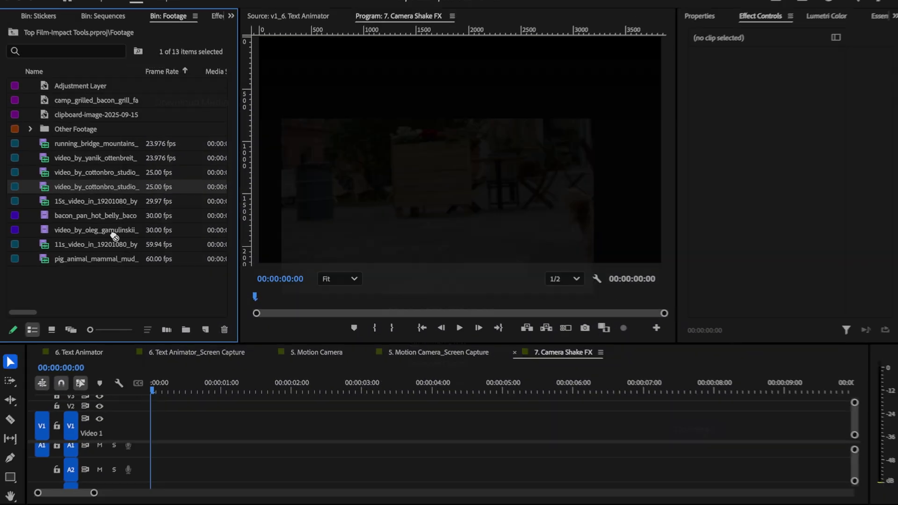
drag(96, 187, 152, 414)
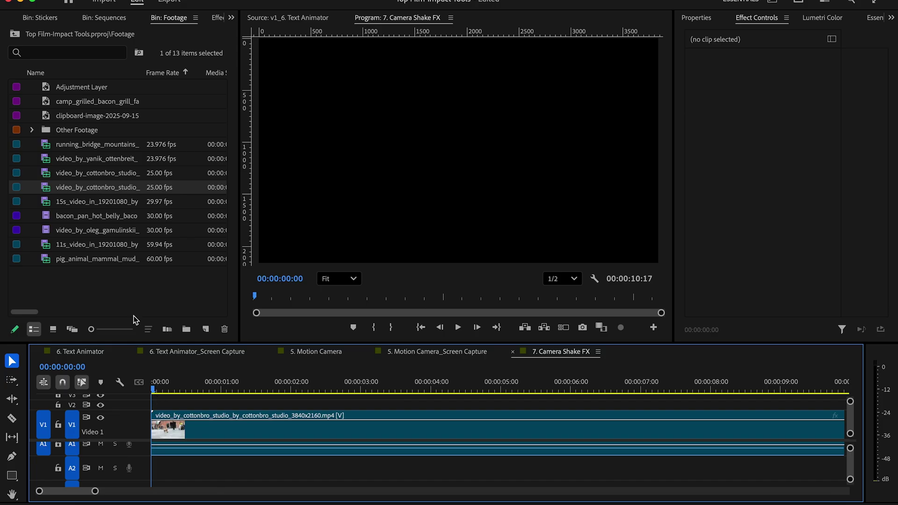
Apply FI: Camera Shake FX to the dog clip and set Camera to Earthquake.
key(space)
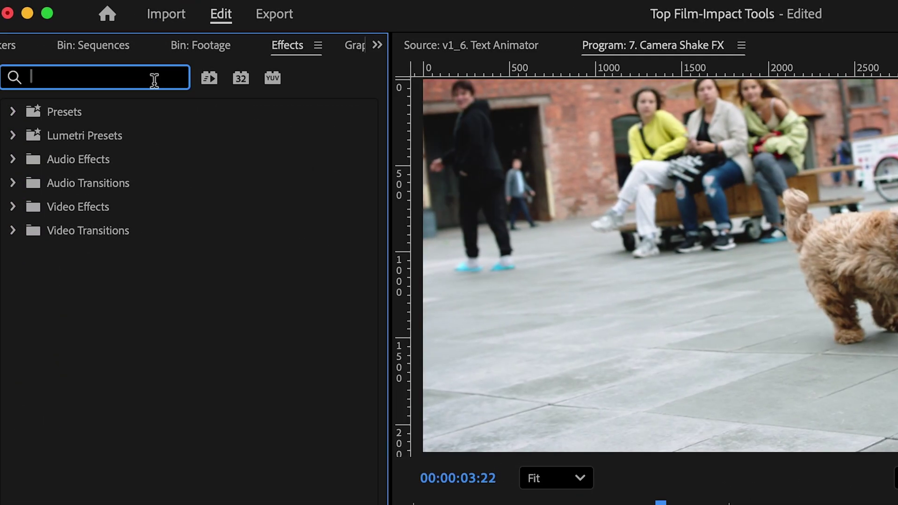
text(Camera sha)
drag(111, 257, 330, 504)
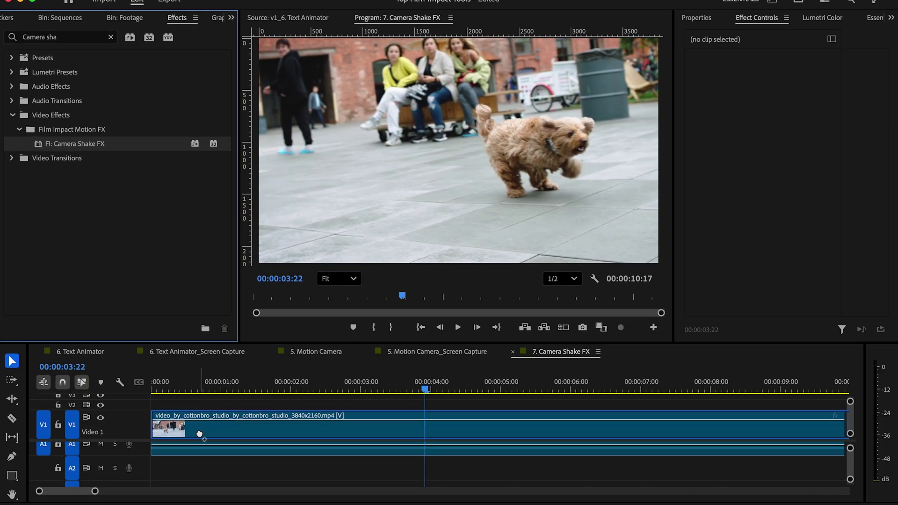
drag(200, 435, 200, 435)
key(Home)
key(space)
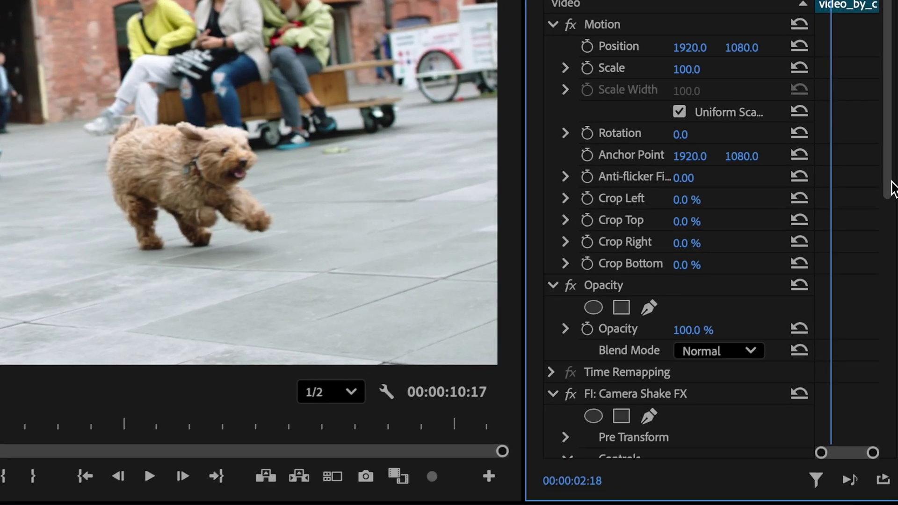
scroll(884, 196, down, 5)
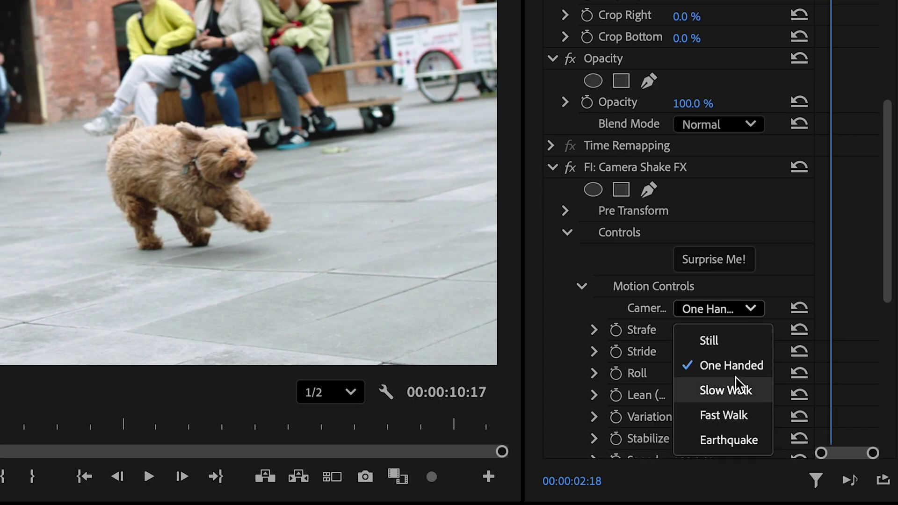
click(730, 430)
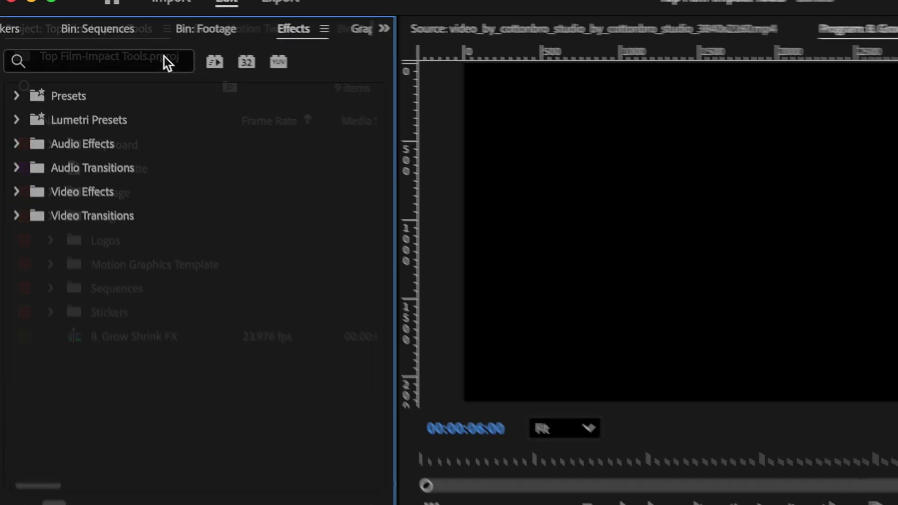
Apply FI: Grow FX to the Phantom logo clip and set its growth to 15%.
click(172, 64)
text(grow)
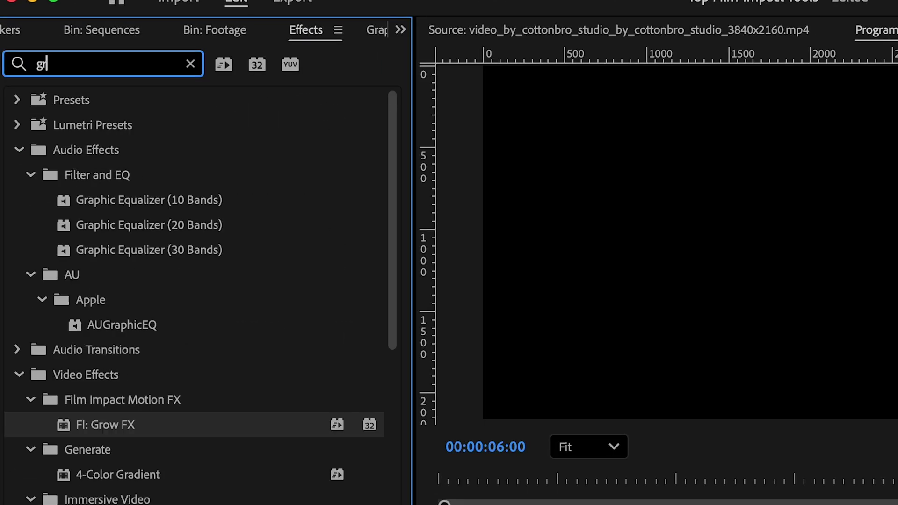
drag(171, 247, 298, 504)
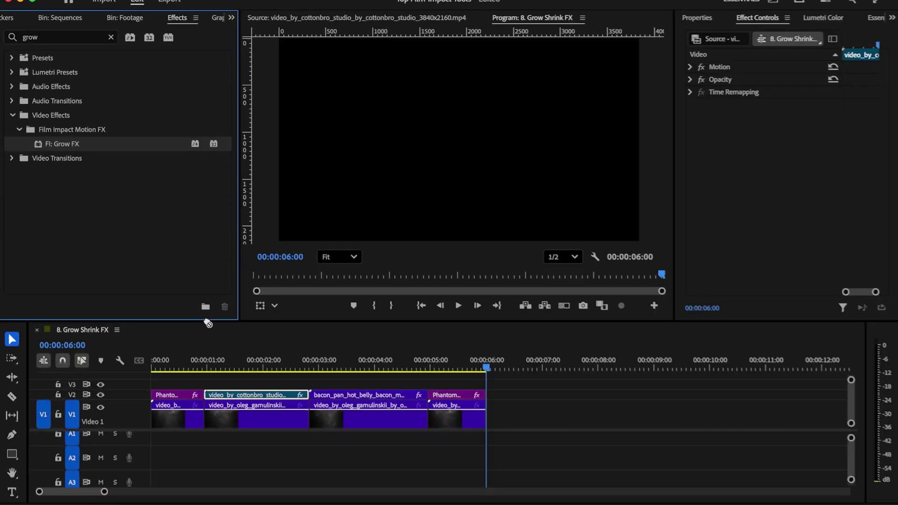
drag(192, 369, 132, 363)
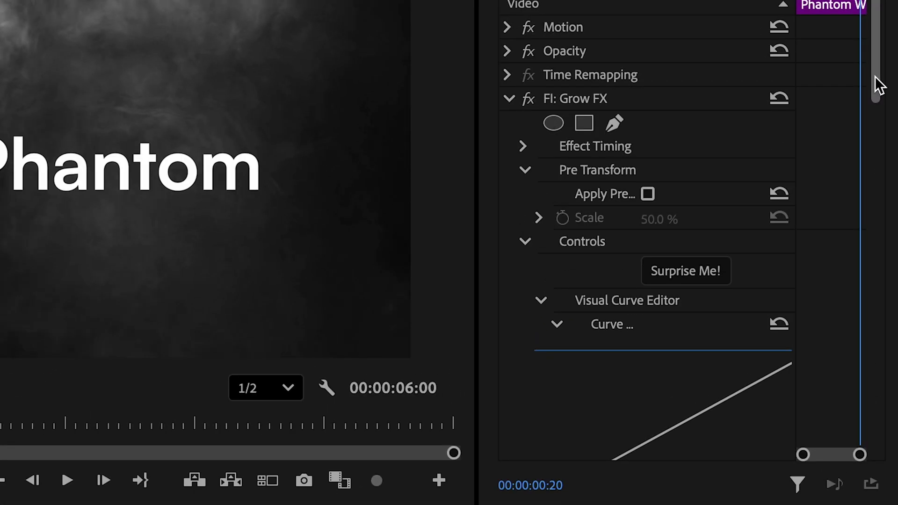
drag(882, 97, 888, 142)
drag(889, 173, 888, 215)
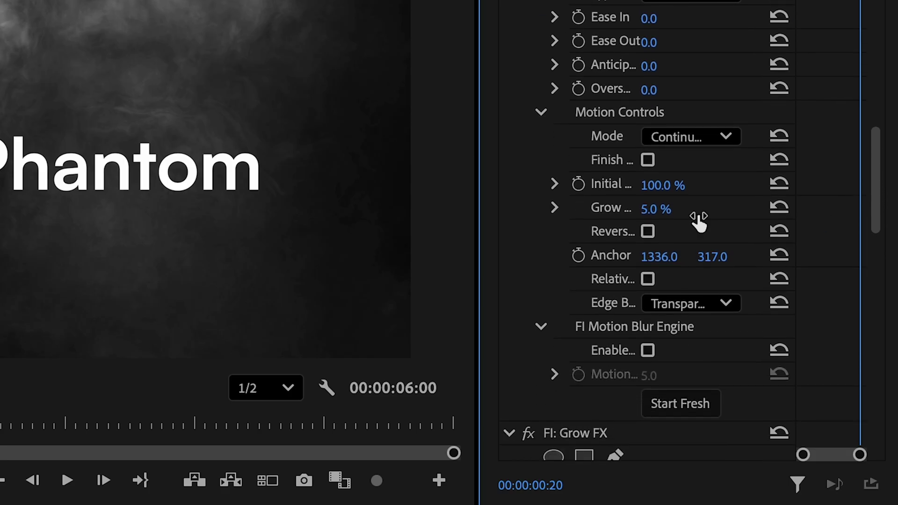
text(15)
key(Return)
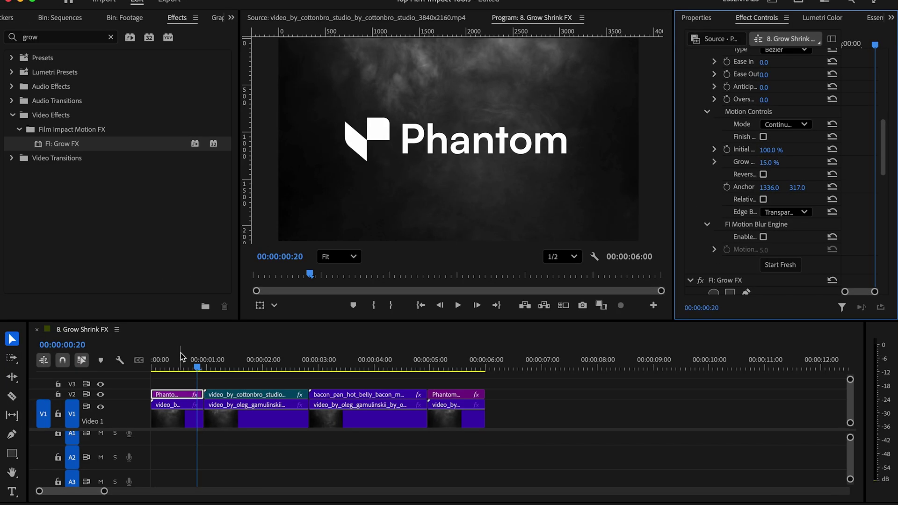
Set the Grow FX growth on the running-dog clip to 30% and preview it.
key(space)
scroll(734, 148, up, 10)
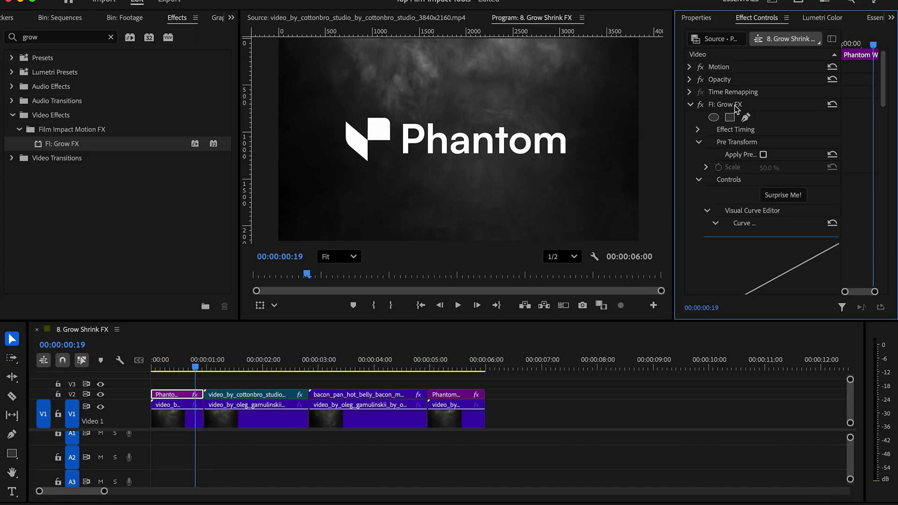
click(234, 395)
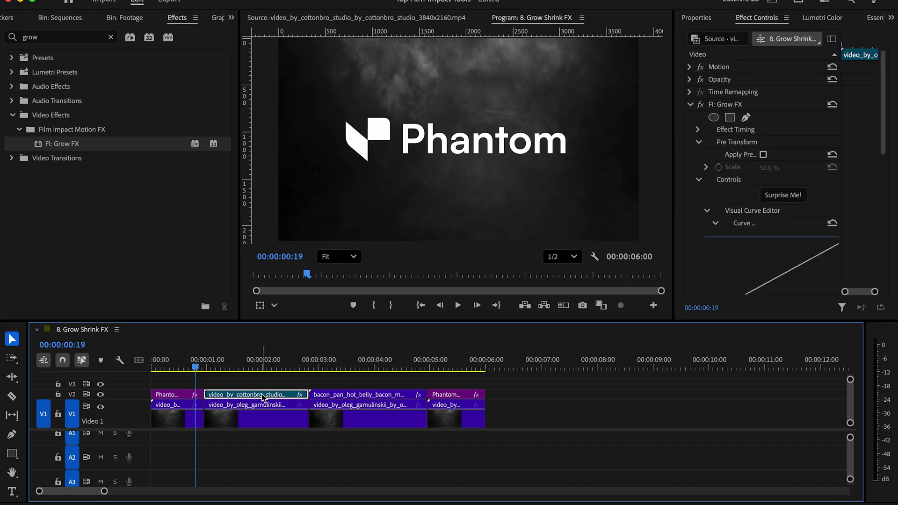
drag(209, 364, 122, 370)
key(space)
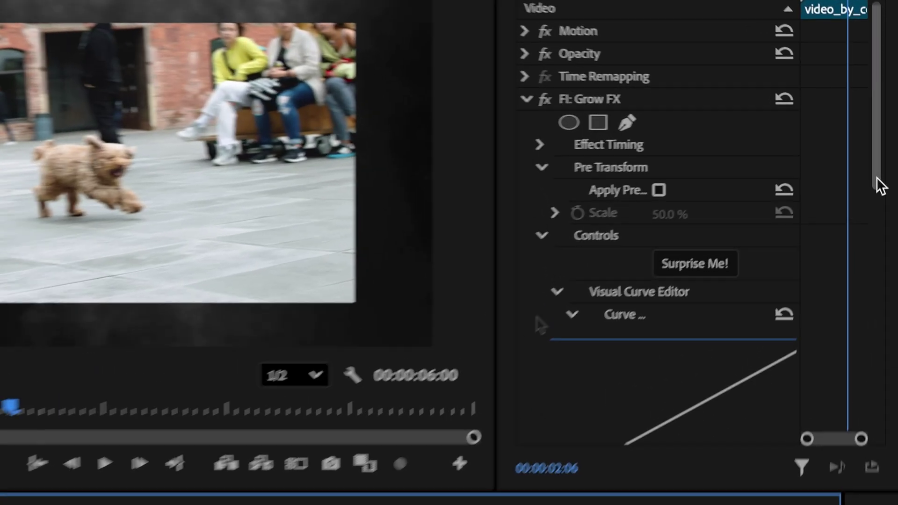
drag(883, 153, 880, 257)
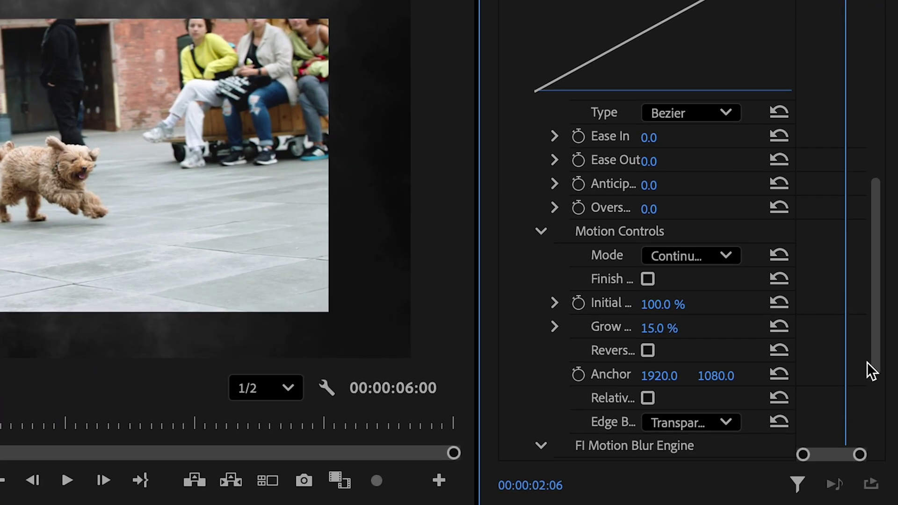
text(30)
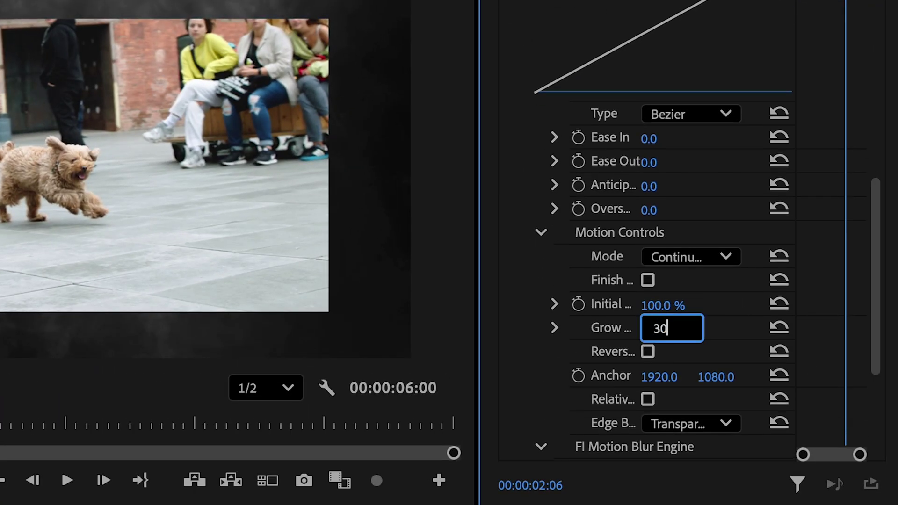
key(Return)
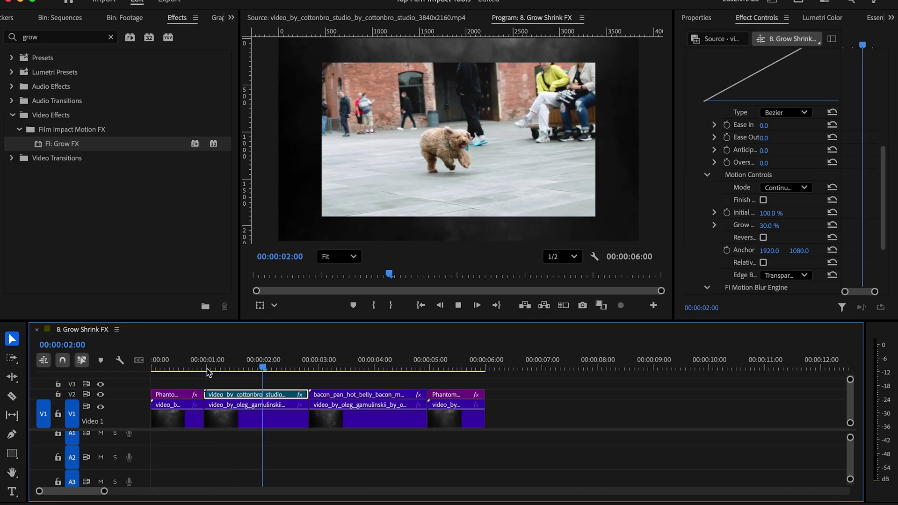
key(space)
click(111, 37)
text(shrink)
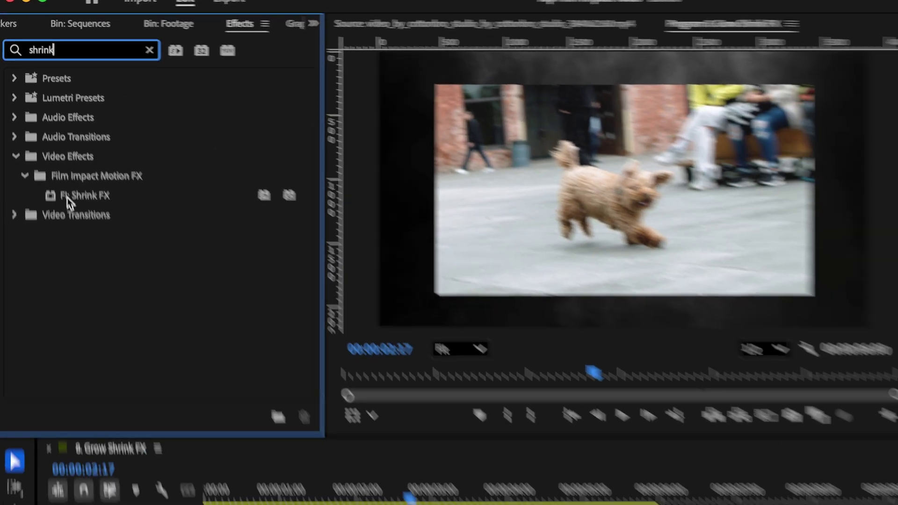
Drop FI: Shrink FX onto the bacon clip and raise its shrink from 5% to 20%.
drag(70, 252, 564, 504)
drag(350, 394, 350, 395)
click(344, 368)
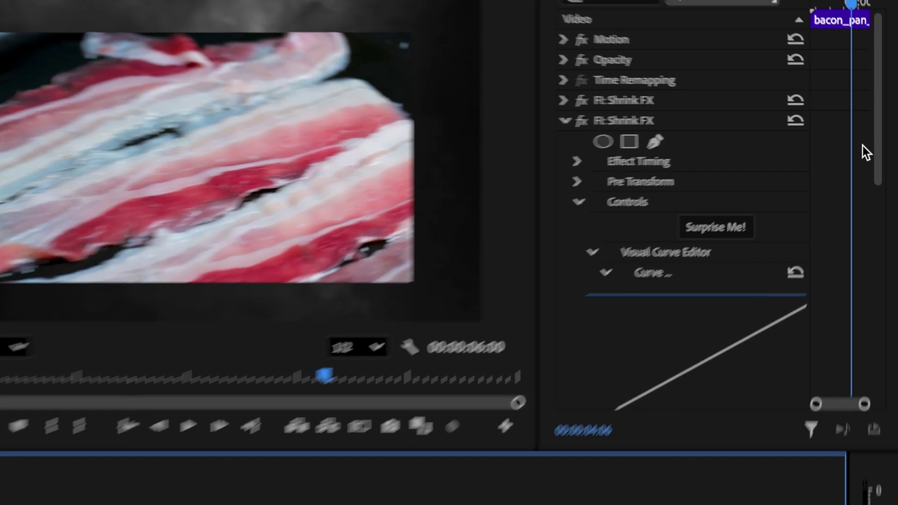
drag(882, 135, 884, 253)
drag(881, 383, 881, 387)
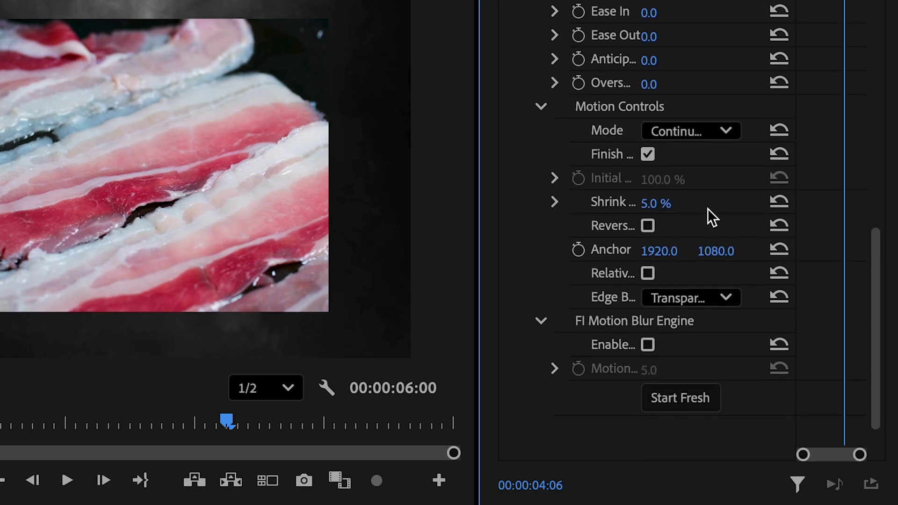
key(Return)
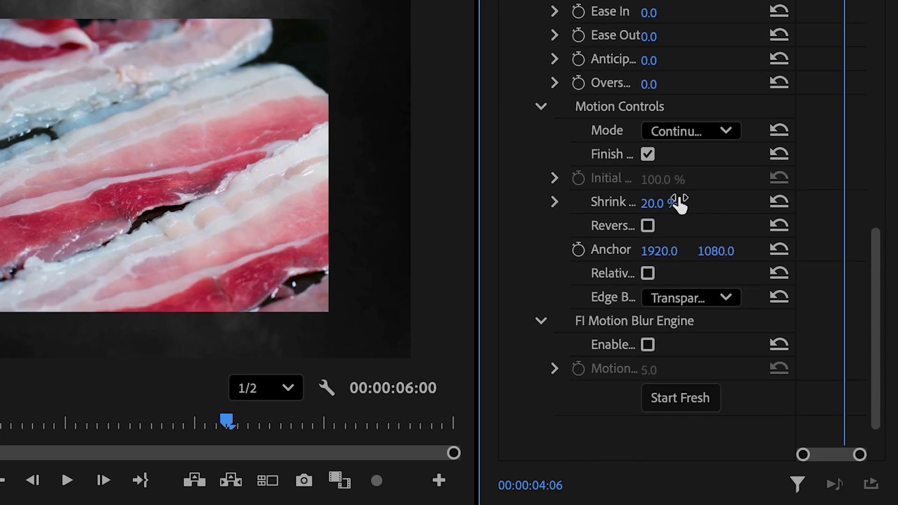